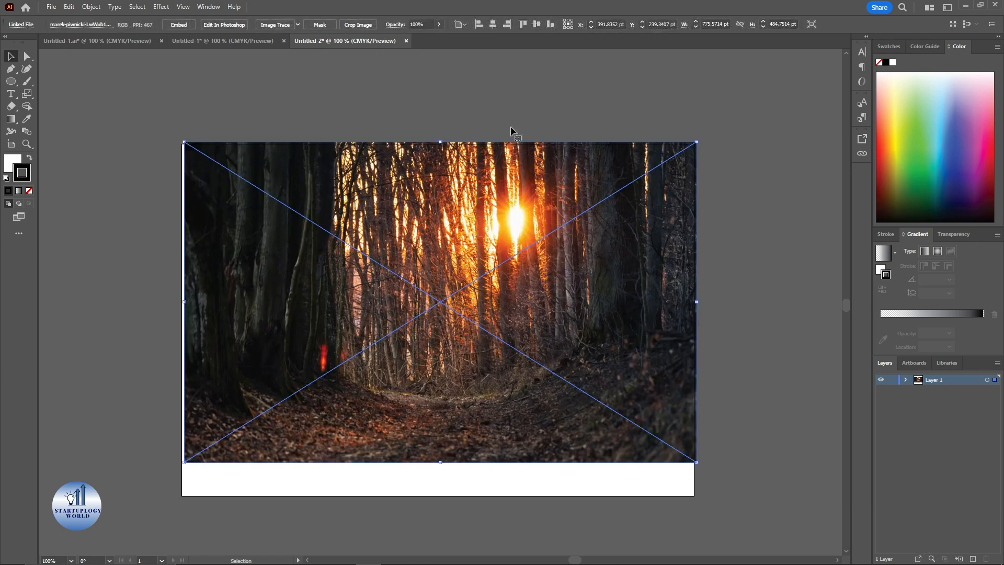
# Center the forest photo horizontally and vertically on the artboard.
pyautogui.click(494, 25)
pyautogui.click(536, 24)
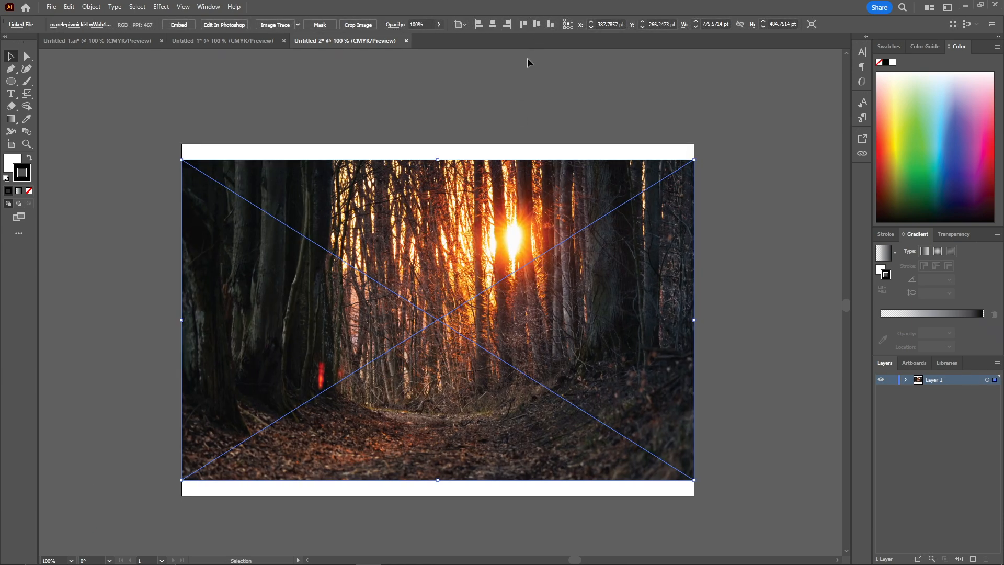
pyautogui.click(527, 59)
pyautogui.moveTo(535, 129); pyautogui.dragTo(526, 110)
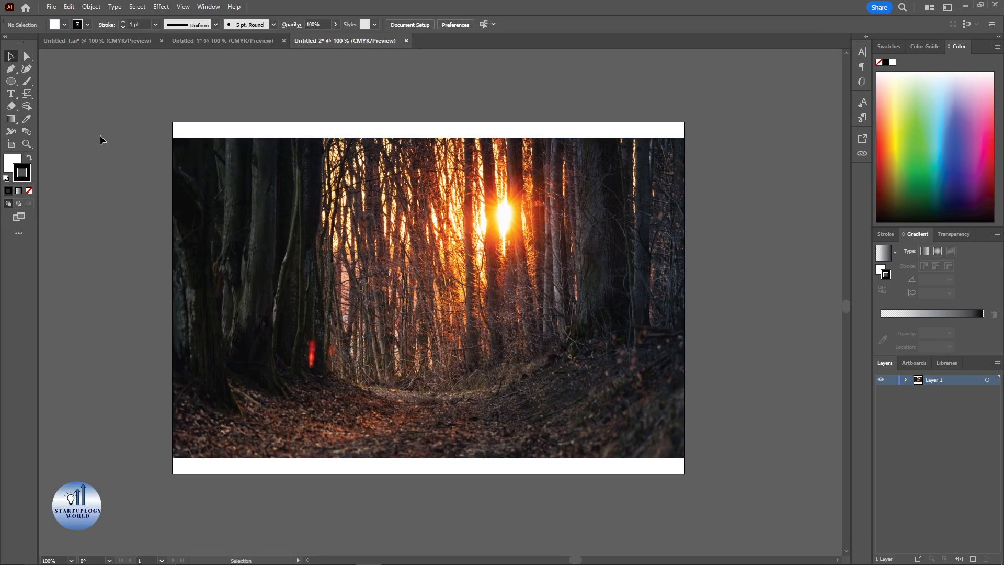
# Shrink the artboard's height so it fits the forest photo with no white bands.
pyautogui.click(10, 144)
pyautogui.moveTo(429, 124); pyautogui.dragTo(432, 138)
pyautogui.press('Escape')
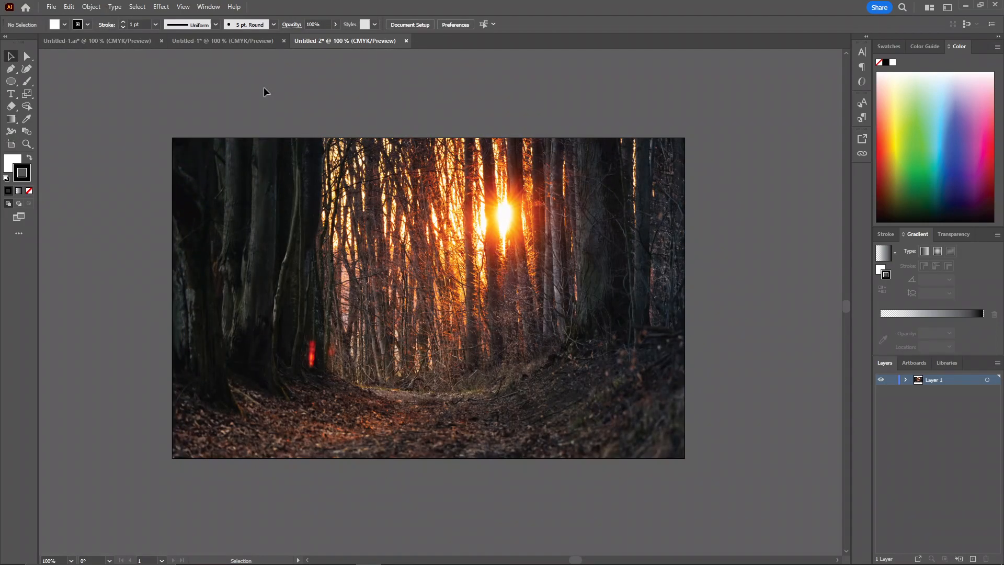
# Draw a circle about 247 pt in diameter and center it over the photo on the artboard.
pyautogui.scroll(-2, 434, 175)
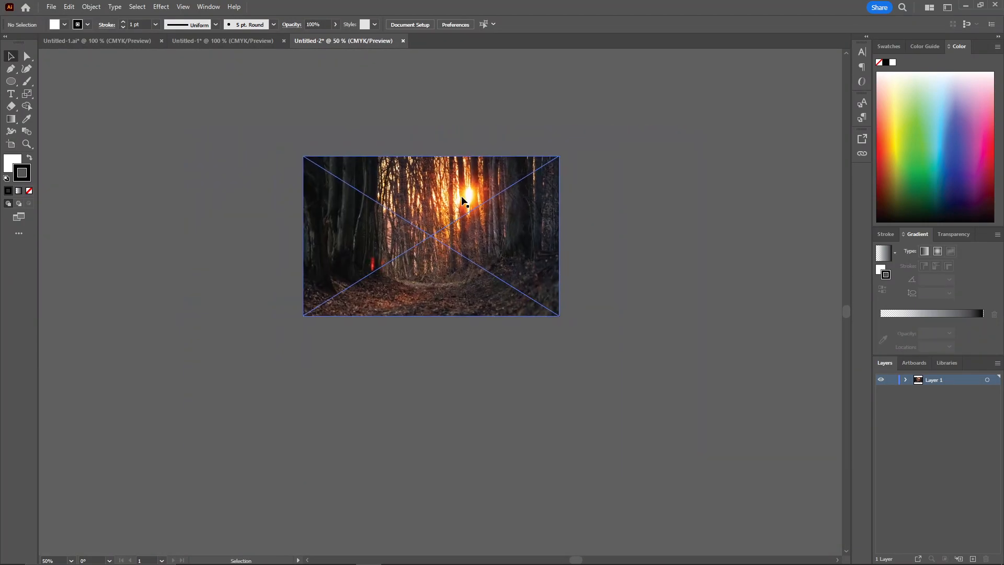
pyautogui.scroll(1, 462, 200)
pyautogui.click(17, 85)
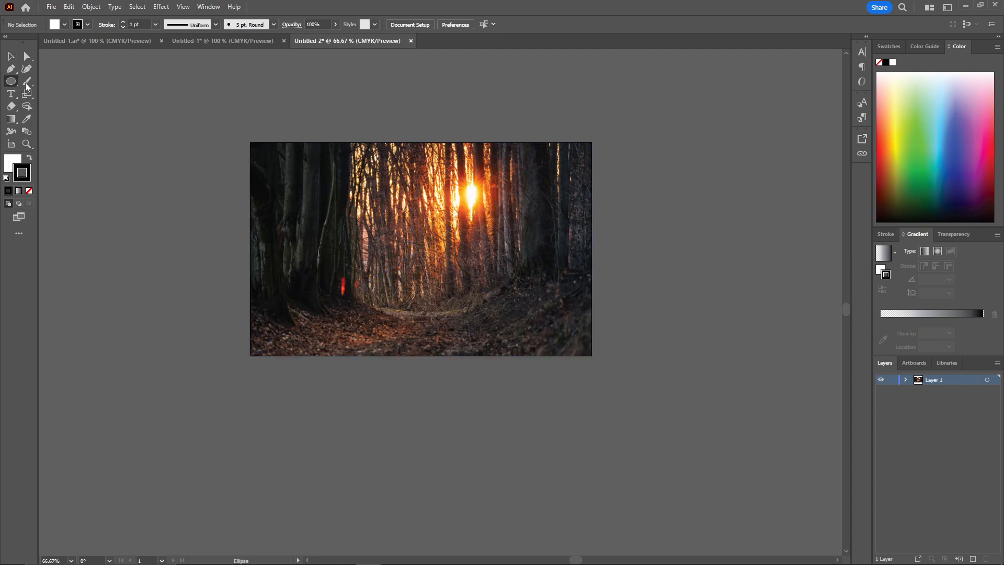
pyautogui.moveTo(198, 191); pyautogui.dragTo(306, 299)
pyautogui.press('v')
pyautogui.moveTo(268, 235); pyautogui.dragTo(444, 236)
pyautogui.click(448, 25)
pyautogui.click(492, 24)
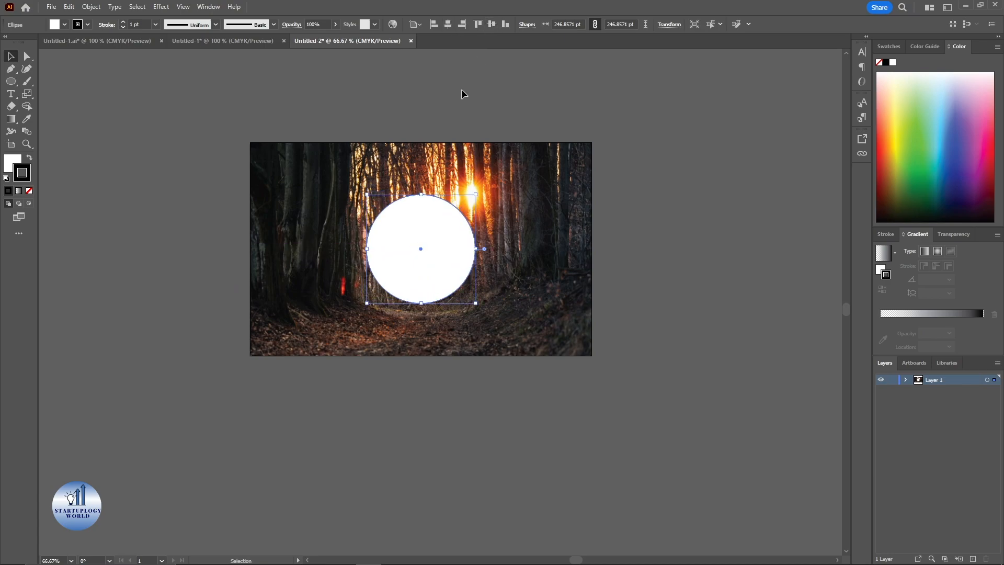
pyautogui.click(426, 135)
# Add the point text "Startup" beside the artboard and move it onto the white circle.
pyautogui.press('t')
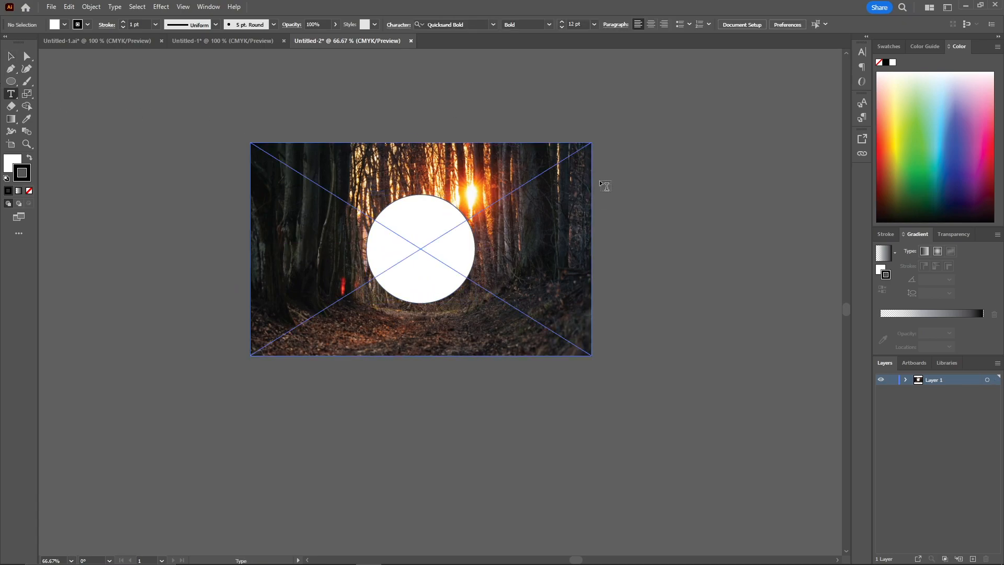
pyautogui.click(630, 204)
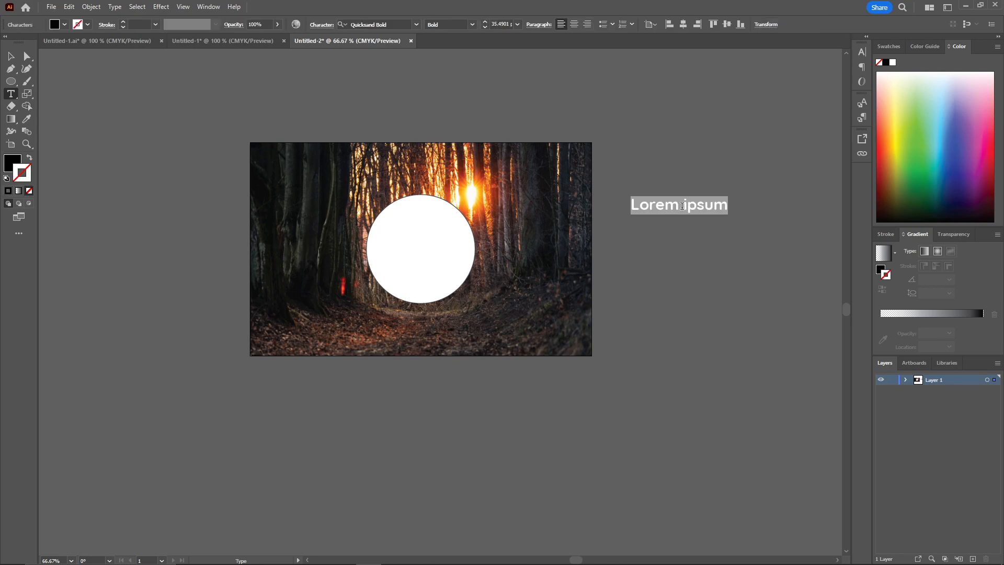
pyautogui.write('Startup')
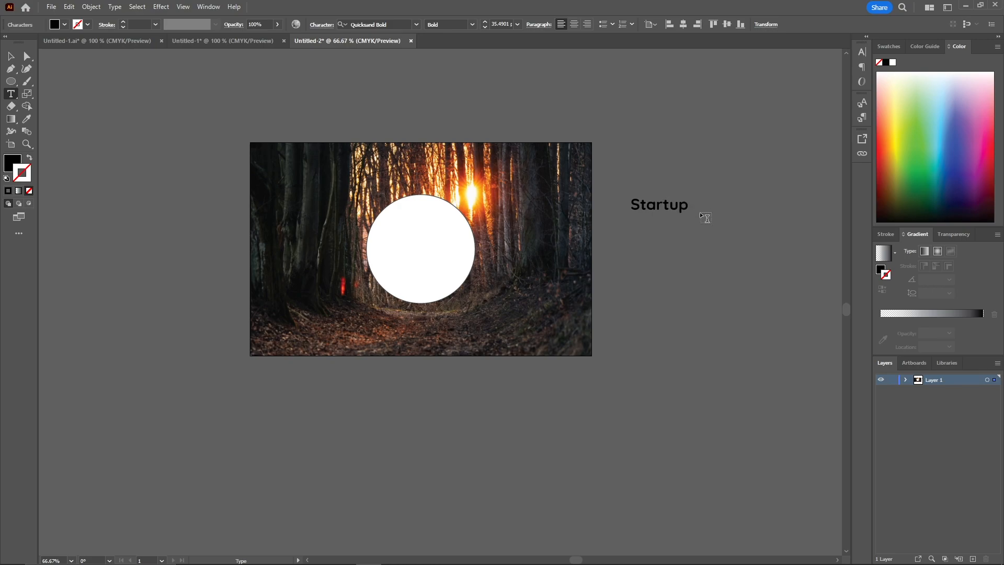
pyautogui.press('Escape')
pyautogui.moveTo(681, 212); pyautogui.dragTo(444, 258)
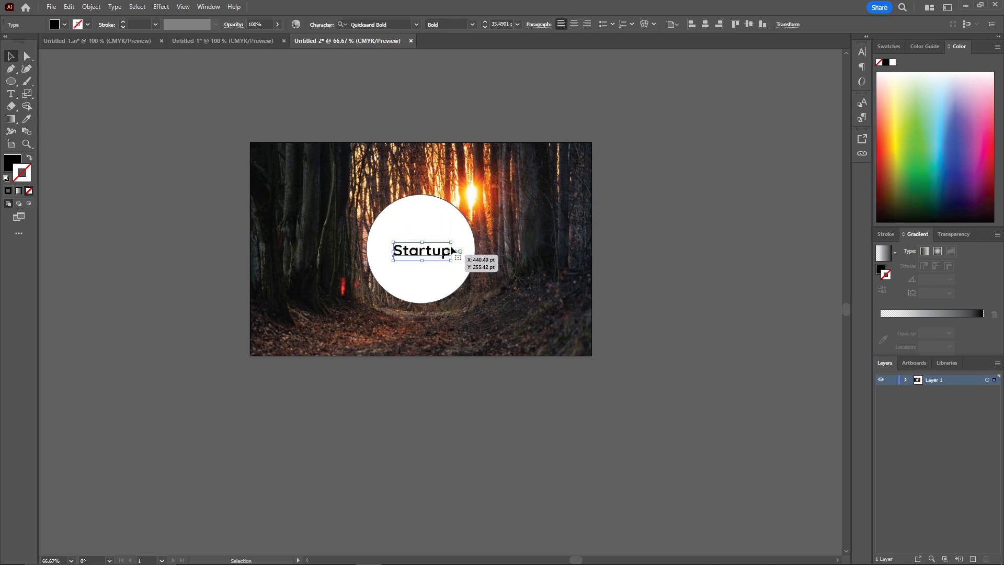
# Enlarge the "Startup" text to about 242 pt wide and position it so it nearly spans the circle.
pyautogui.click(452, 231)
pyautogui.keyDown('shift'); pyautogui.click(439, 255); pyautogui.keyUp('shift')
pyautogui.scroll(3, 439, 254)
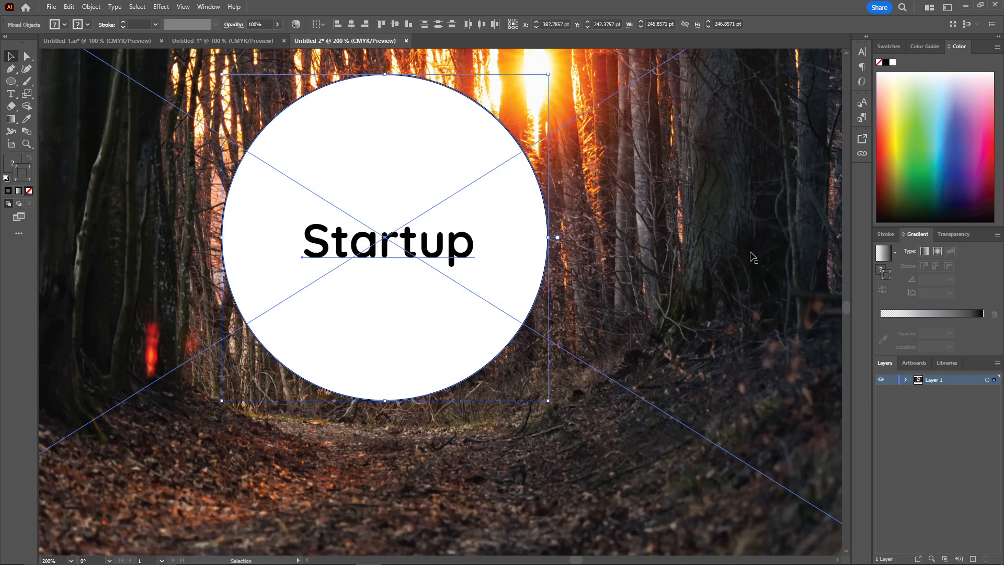
pyautogui.scroll(-1, 740, 256)
pyautogui.click(520, 517)
pyautogui.click(506, 250)
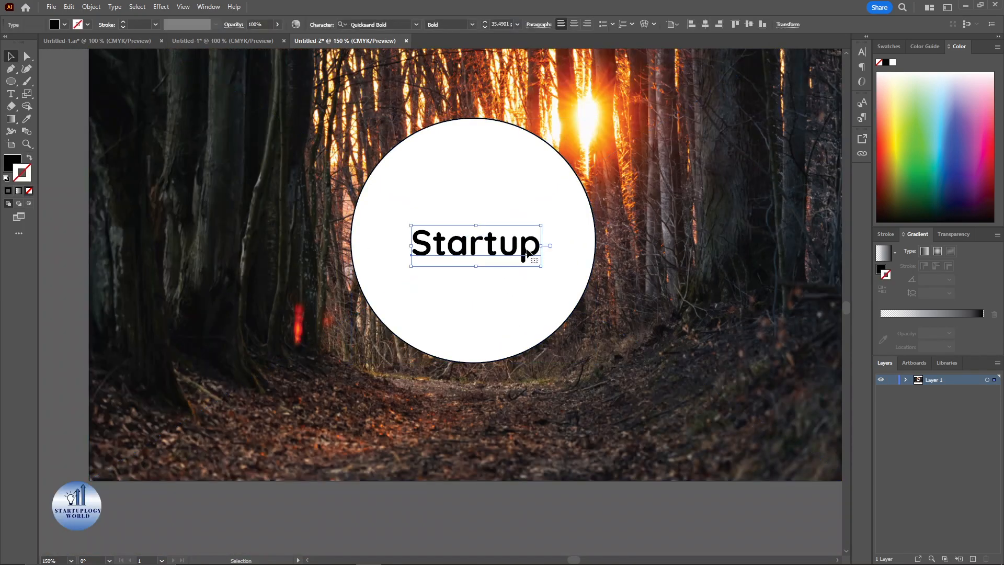
pyautogui.moveTo(542, 265); pyautogui.dragTo(589, 300)
pyautogui.moveTo(545, 259); pyautogui.dragTo(538, 251)
pyautogui.moveTo(586, 276)
pyautogui.mouseDown()
pyautogui.moveTo(622, 288)
pyautogui.moveTo(589, 279)
pyautogui.mouseUp()
pyautogui.moveTo(530, 253); pyautogui.dragTo(536, 257)
# Remove the stroke from the white circle.
pyautogui.keyDown('shift'); pyautogui.click(515, 162); pyautogui.keyUp('shift')
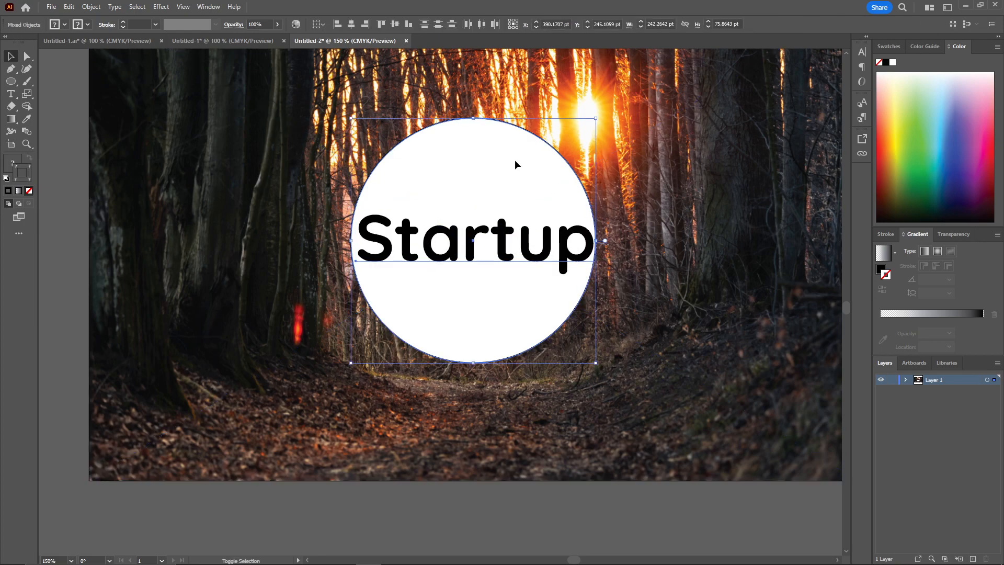
pyautogui.keyDown('shift'); pyautogui.click(507, 237); pyautogui.keyUp('shift')
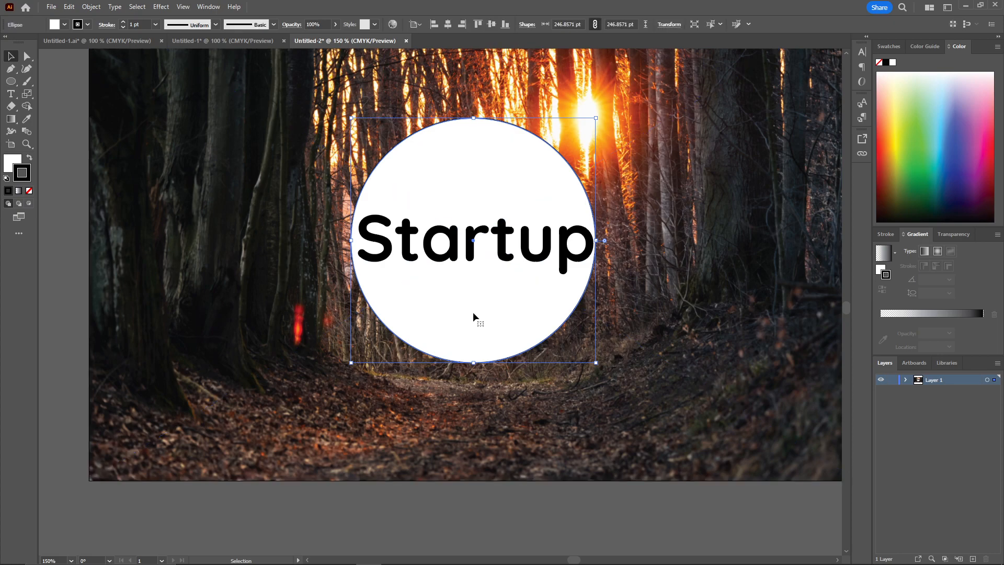
pyautogui.click(29, 191)
pyautogui.click(68, 234)
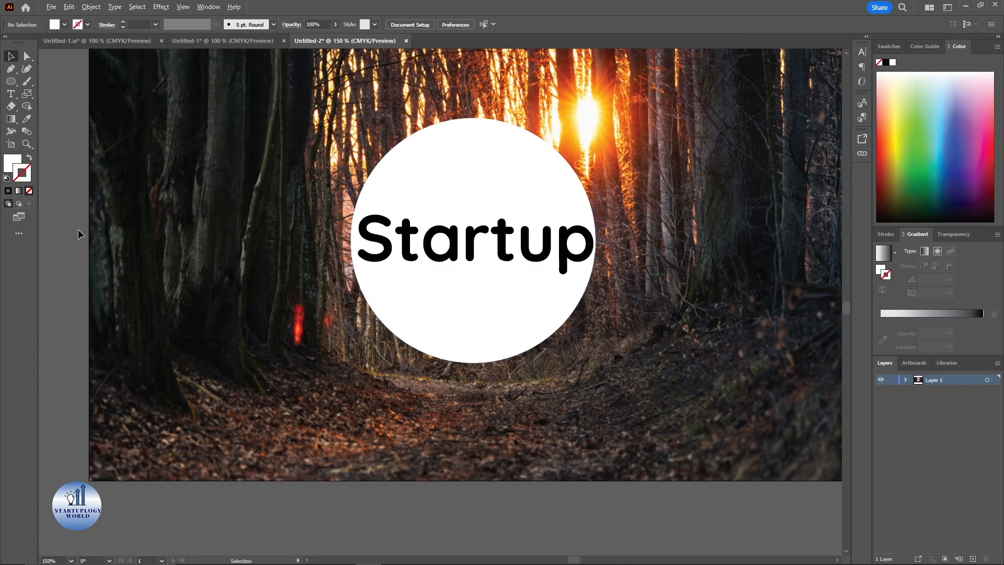
# Convert the "Startup" text to outlines.
pyautogui.scroll(-1, 78, 234)
pyautogui.moveTo(326, 160); pyautogui.dragTo(364, 184)
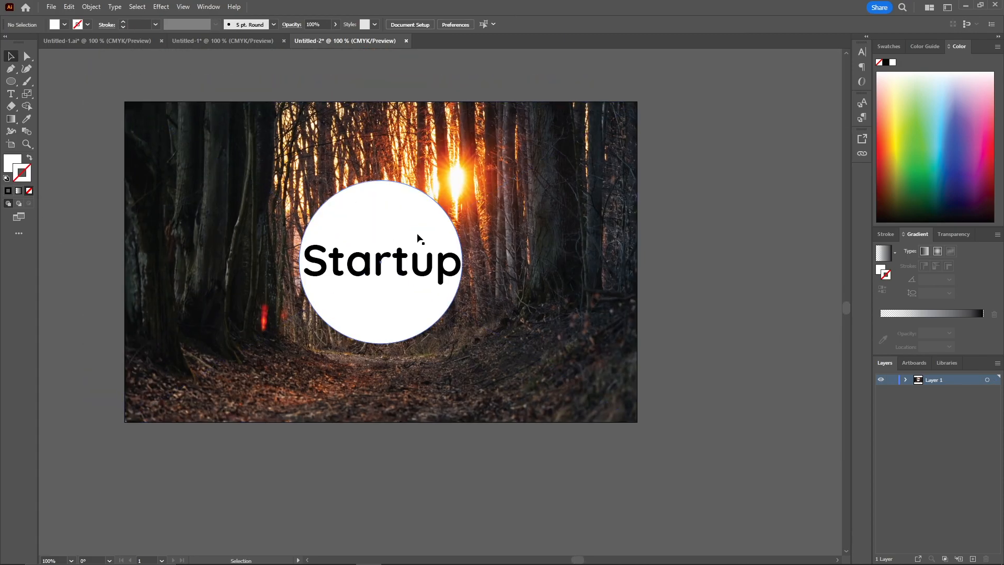
pyautogui.click(390, 259)
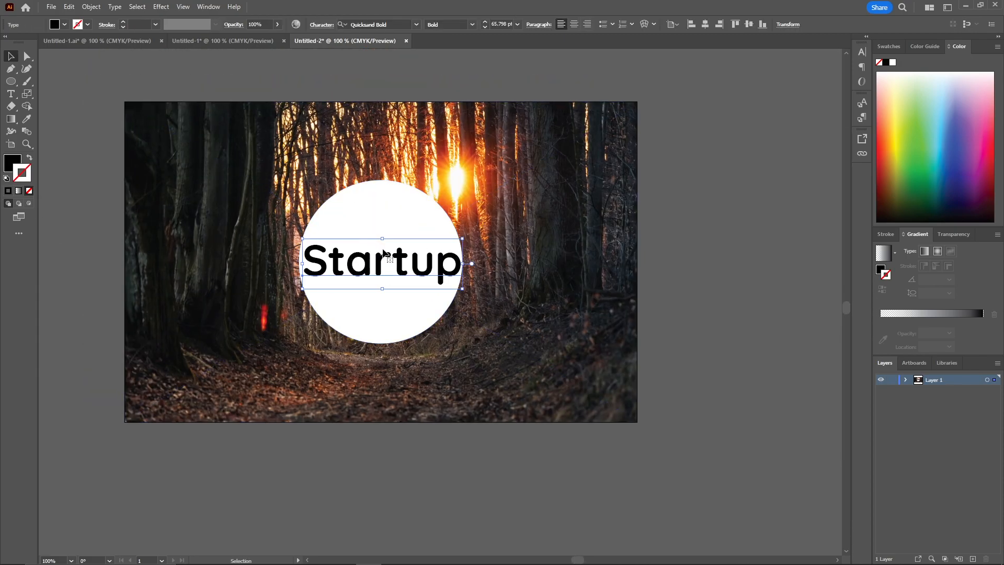
pyautogui.click(115, 7)
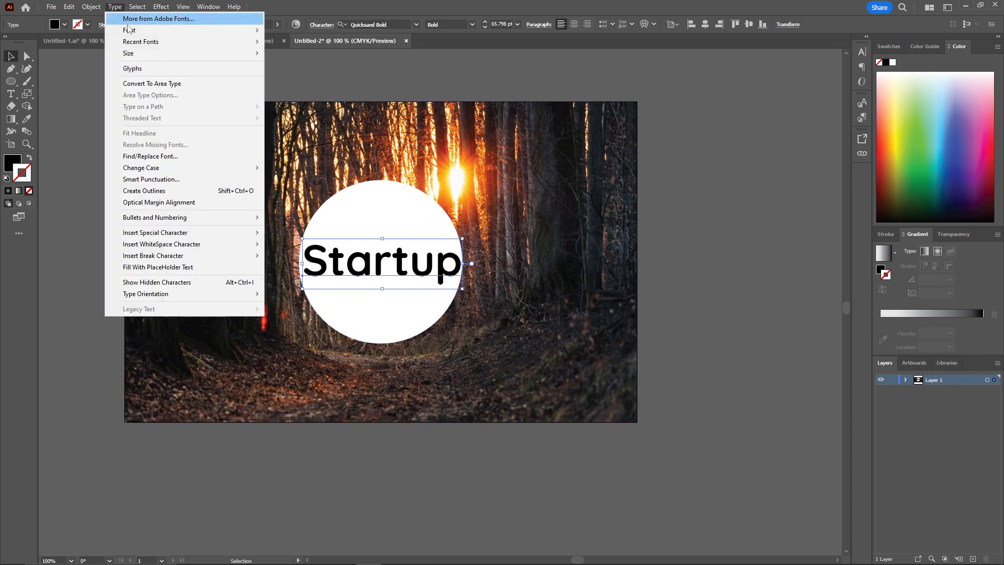
pyautogui.click(182, 196)
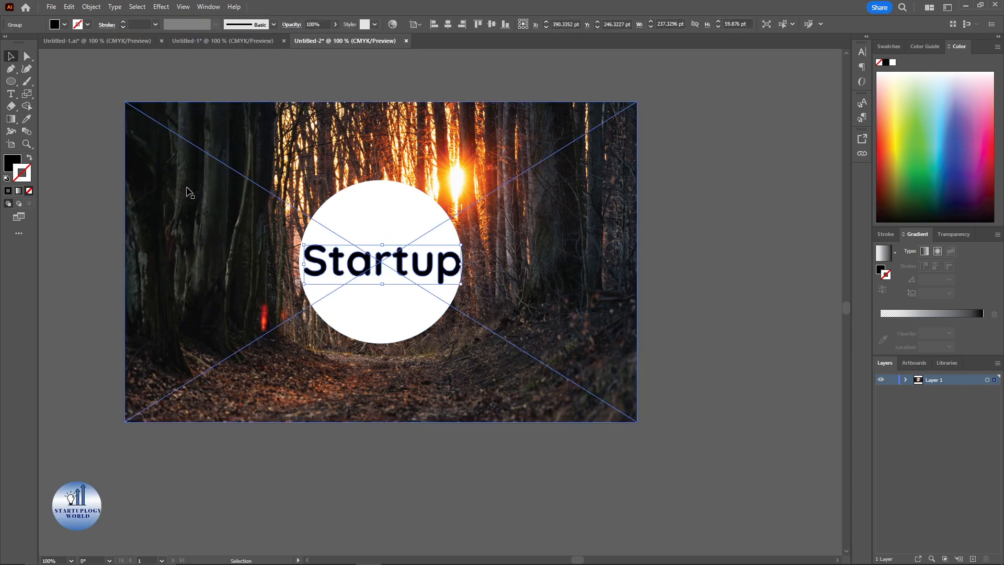
# Align the outlined text and the circle to each other's horizontal and vertical centers.
pyautogui.keyDown('shift'); pyautogui.click(388, 220); pyautogui.keyUp('shift')
pyautogui.click(450, 25)
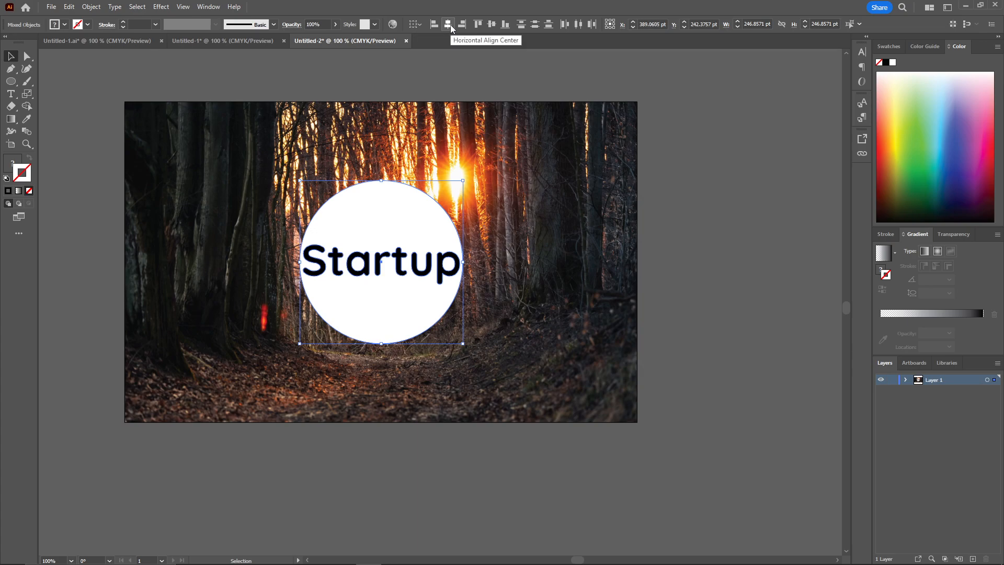
pyautogui.click(492, 25)
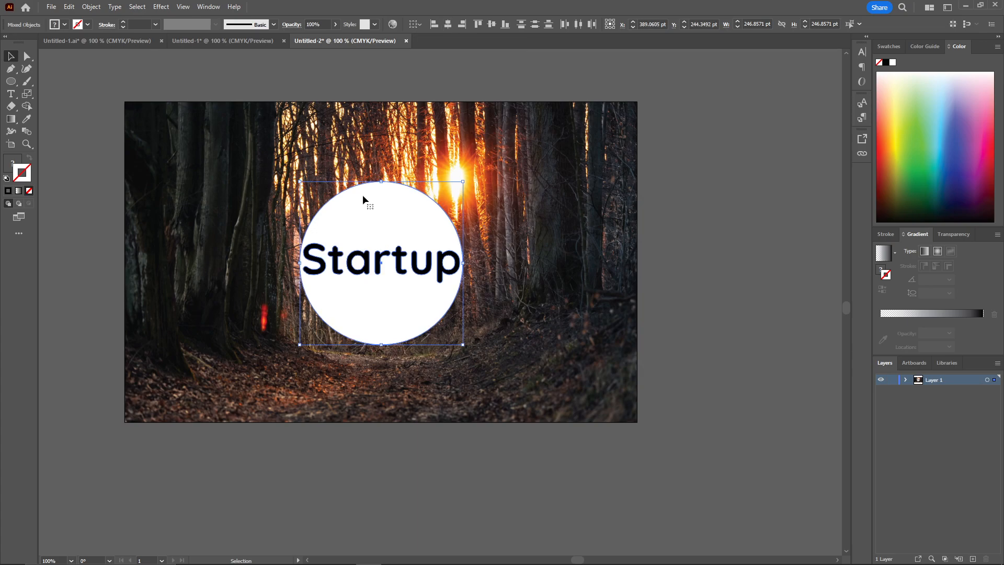
# Cut every letter of "Startup" out of the circle with the Shape Builder tool so the photo shows through.
pyautogui.click(26, 106)
pyautogui.scroll(3, 350, 261)
pyautogui.keyDown('alt'); pyautogui.click(310, 266); pyautogui.keyUp('alt')
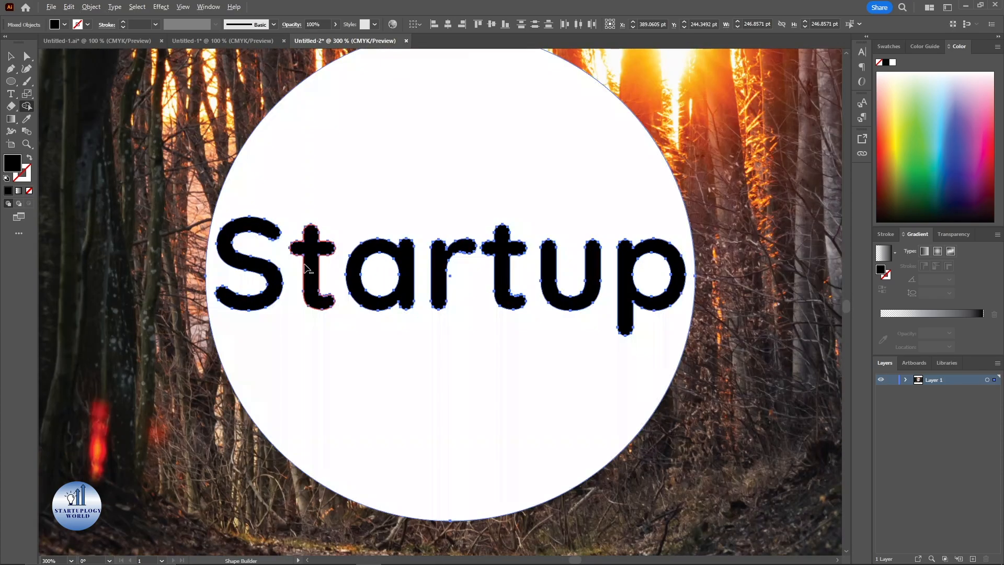
pyautogui.keyDown('alt'); pyautogui.click(272, 277); pyautogui.keyUp('alt')
pyautogui.keyDown('alt'); pyautogui.click(358, 276); pyautogui.keyUp('alt')
pyautogui.keyDown('alt'); pyautogui.click(440, 272); pyautogui.keyUp('alt')
pyautogui.keyDown('alt'); pyautogui.click(499, 268); pyautogui.keyUp('alt')
pyautogui.keyDown('alt'); pyautogui.click(554, 275); pyautogui.keyUp('alt')
pyautogui.keyDown('alt'); pyautogui.click(628, 280); pyautogui.keyUp('alt')
pyautogui.scroll(-3, 613, 272)
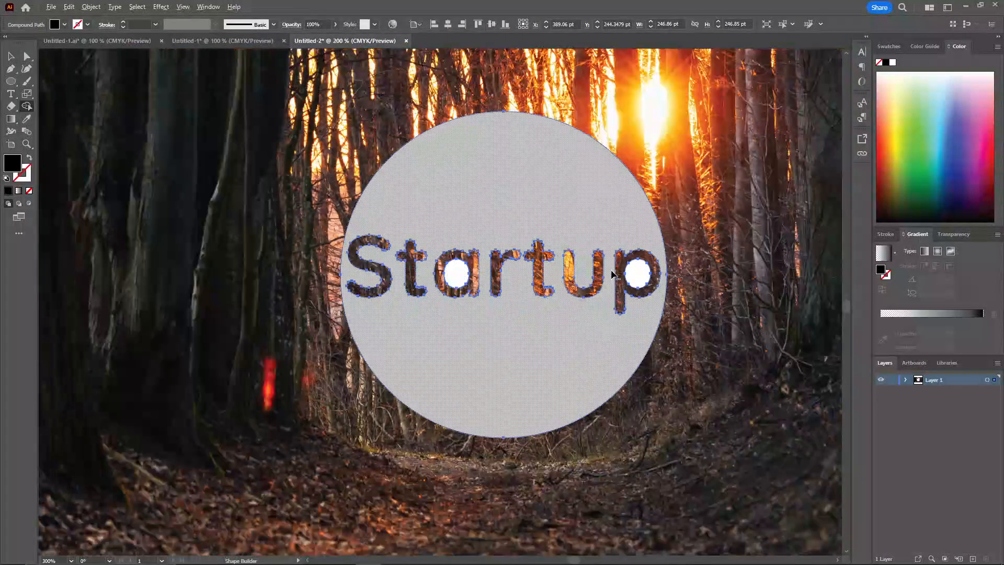
pyautogui.press('v')
pyautogui.click(525, 455)
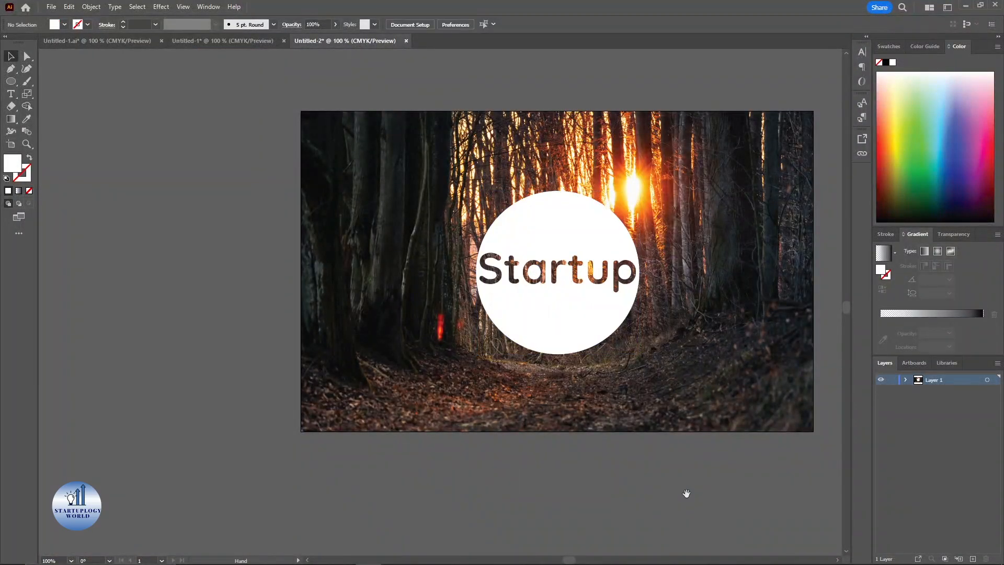
pyautogui.moveTo(693, 494); pyautogui.dragTo(577, 472)
pyautogui.click(438, 293)
pyautogui.scroll(5, 425, 270)
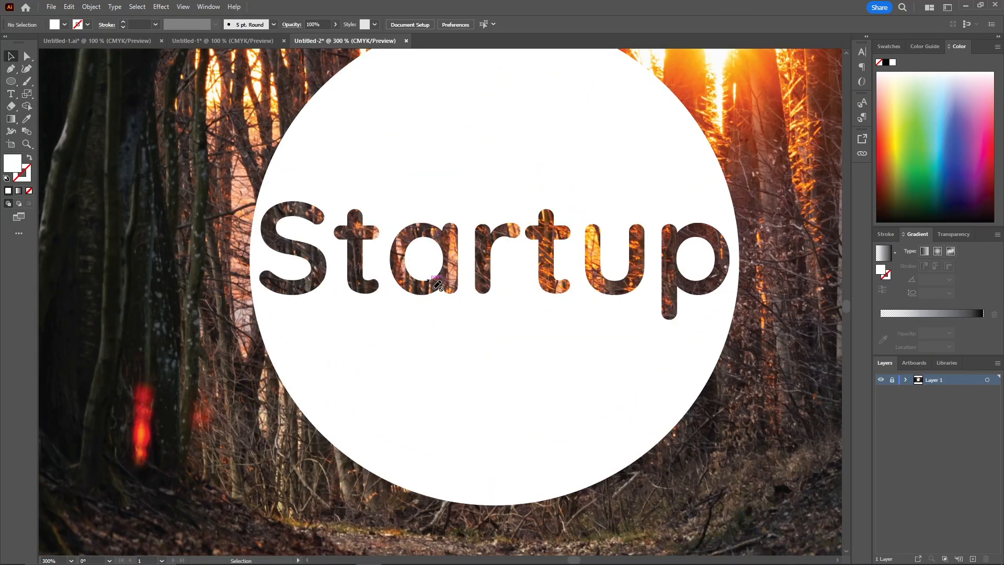
pyautogui.scroll(-2, 380, 266)
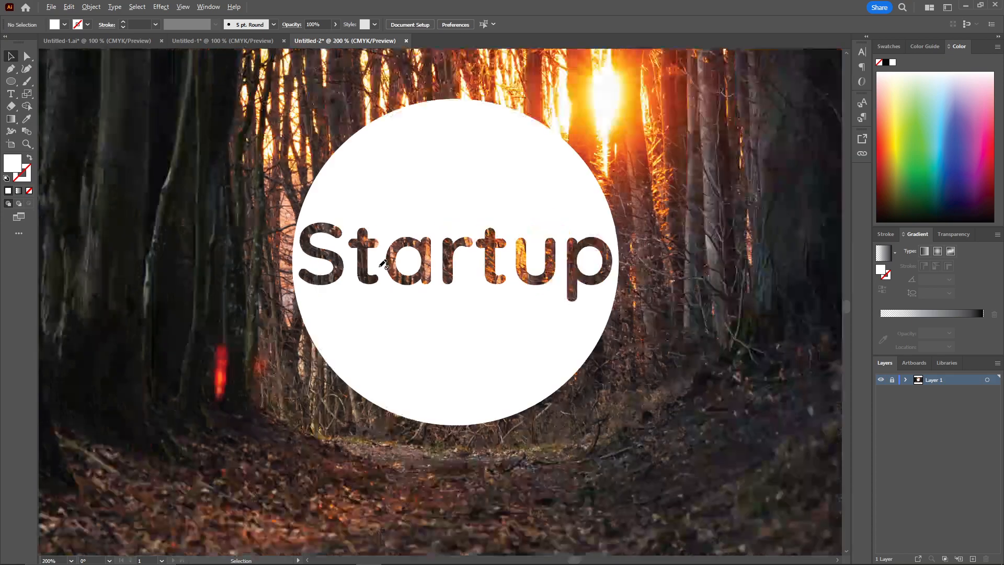
pyautogui.hotkey('ctrl', 'z')
# Change the cut-out circle's fill to teal.
pyautogui.doubleClick(16, 166)
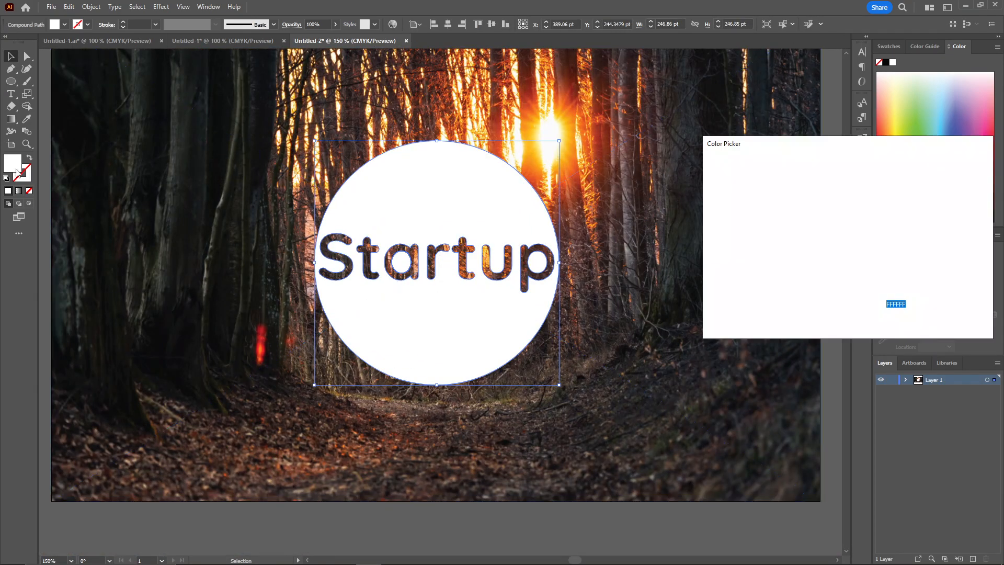
pyautogui.click(791, 206)
pyautogui.click(961, 176)
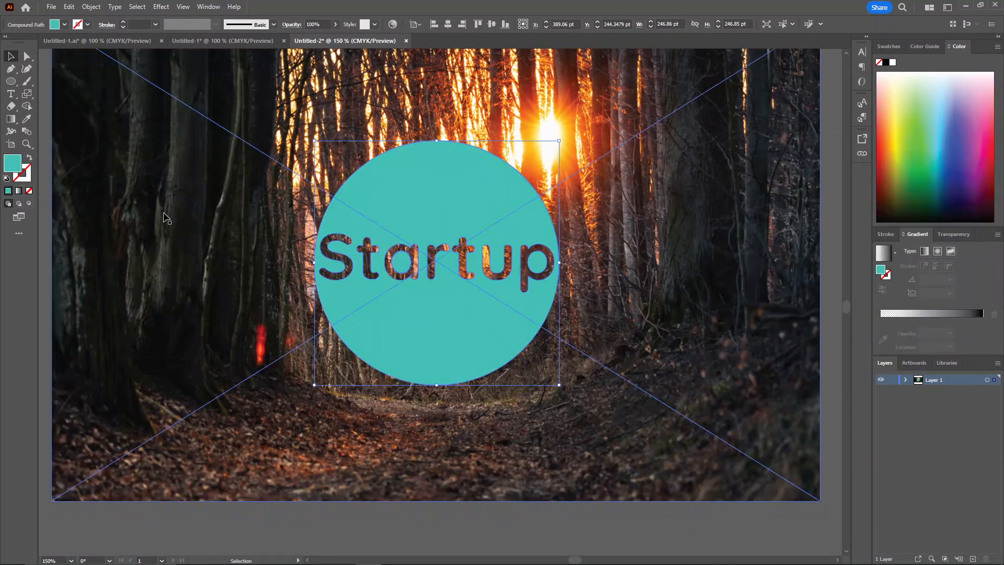
# Change the cut-out circle's fill to black (000000).
pyautogui.doubleClick(19, 164)
pyautogui.moveTo(751, 243); pyautogui.dragTo(688, 304)
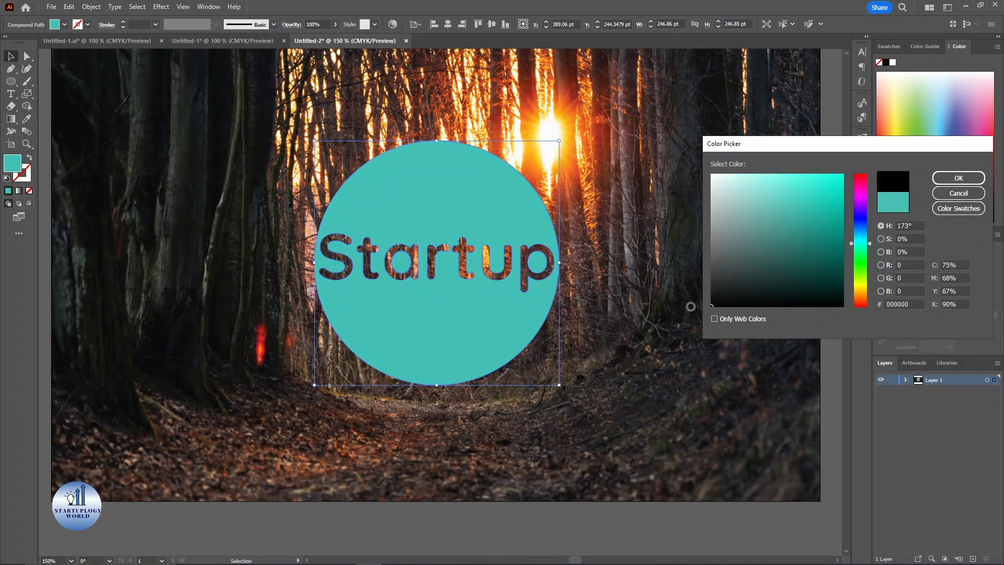
pyautogui.click(959, 177)
pyautogui.scroll(-2, 659, 216)
pyautogui.click(576, 306)
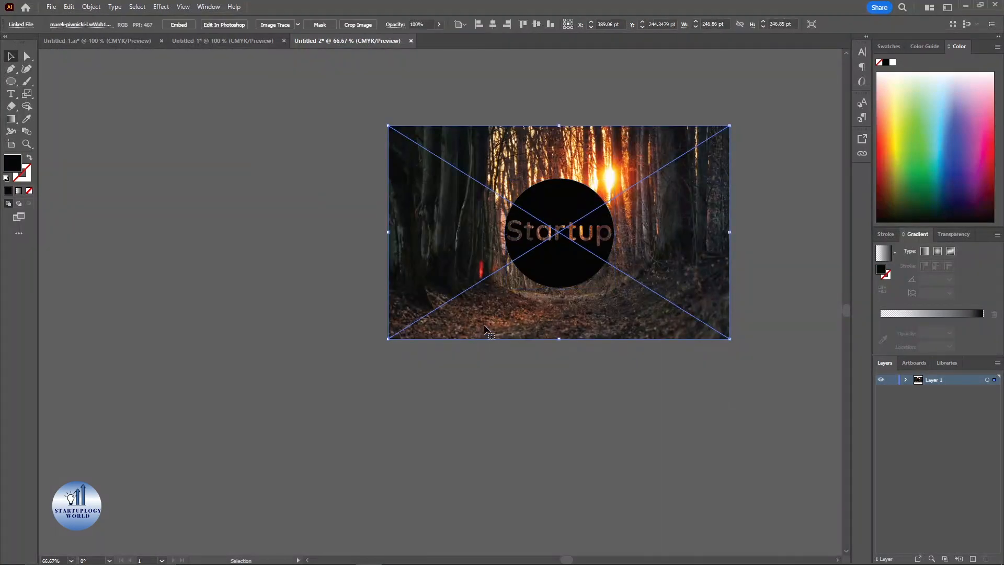
pyautogui.moveTo(573, 306); pyautogui.dragTo(507, 347)
# Set the cut-out circle's fill to white.
pyautogui.click(499, 314)
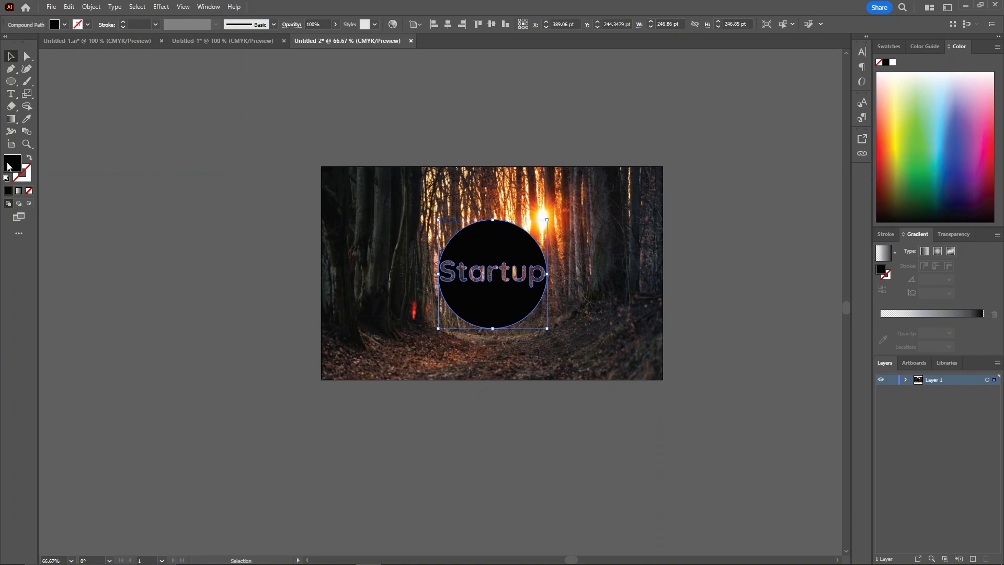
pyautogui.doubleClick(11, 166)
pyautogui.moveTo(750, 185); pyautogui.dragTo(711, 175)
pyautogui.click(969, 184)
pyautogui.click(689, 171)
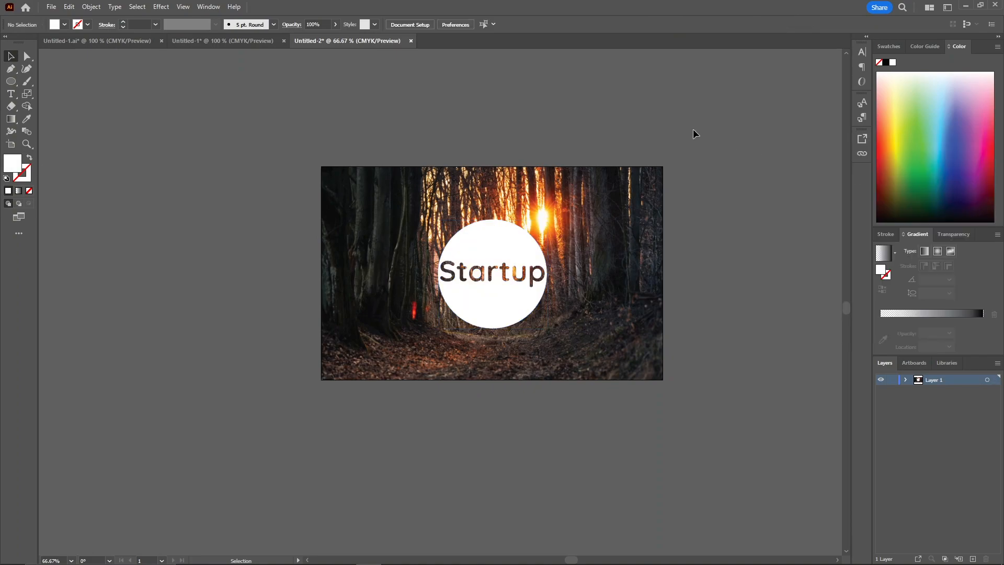
# Try reducing the cut-out circle's opacity to 90% and then 65%.
pyautogui.click(486, 306)
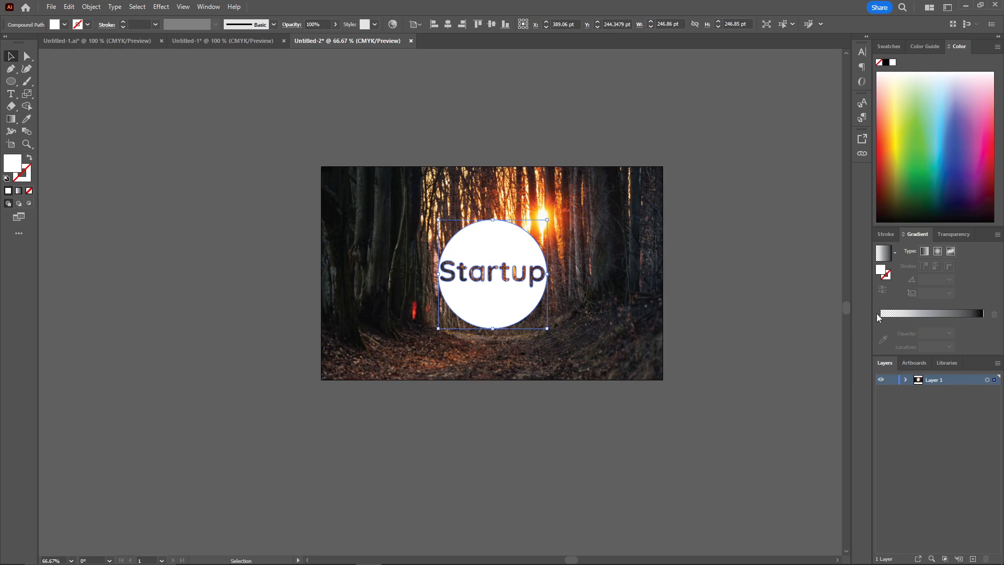
pyautogui.click(951, 233)
pyautogui.click(960, 251)
pyautogui.write('90')
pyautogui.press('Return')
pyautogui.write('65')
pyautogui.press('Return')
pyautogui.moveTo(546, 220); pyautogui.dragTo(494, 273)
pyautogui.moveTo(471, 313); pyautogui.dragTo(628, 362)
pyautogui.click(689, 341)
pyautogui.click(632, 362)
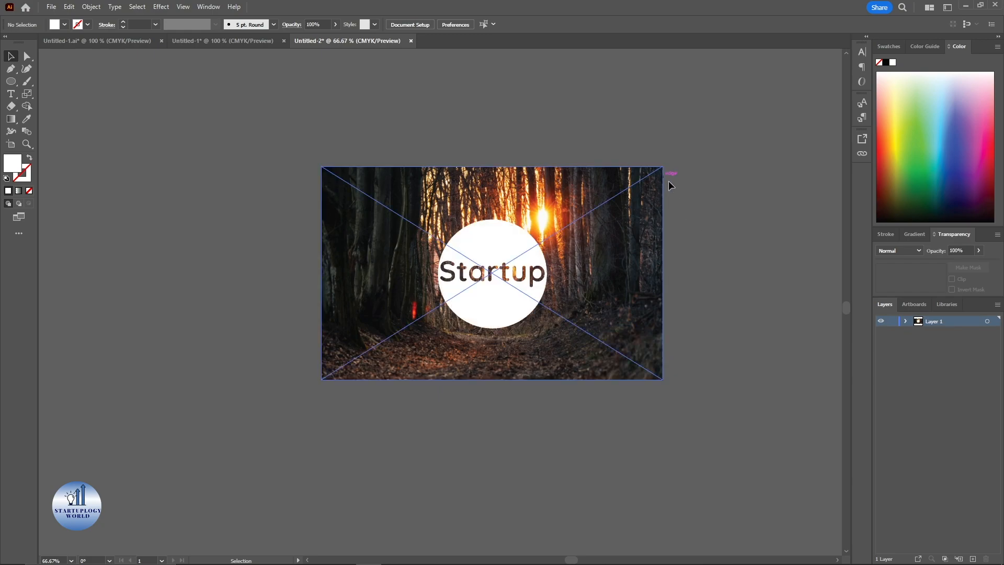
pyautogui.press('space')
pyautogui.moveTo(683, 195); pyautogui.dragTo(677, 196)
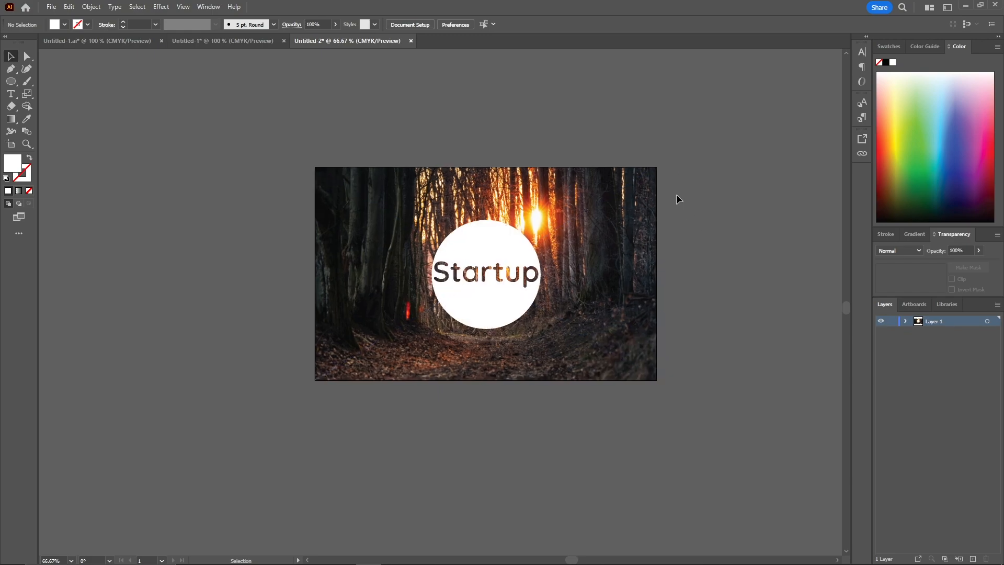
# Delete the forest photo and the cut-out circle from the artboard.
pyautogui.hotkey('ctrl', 'a')
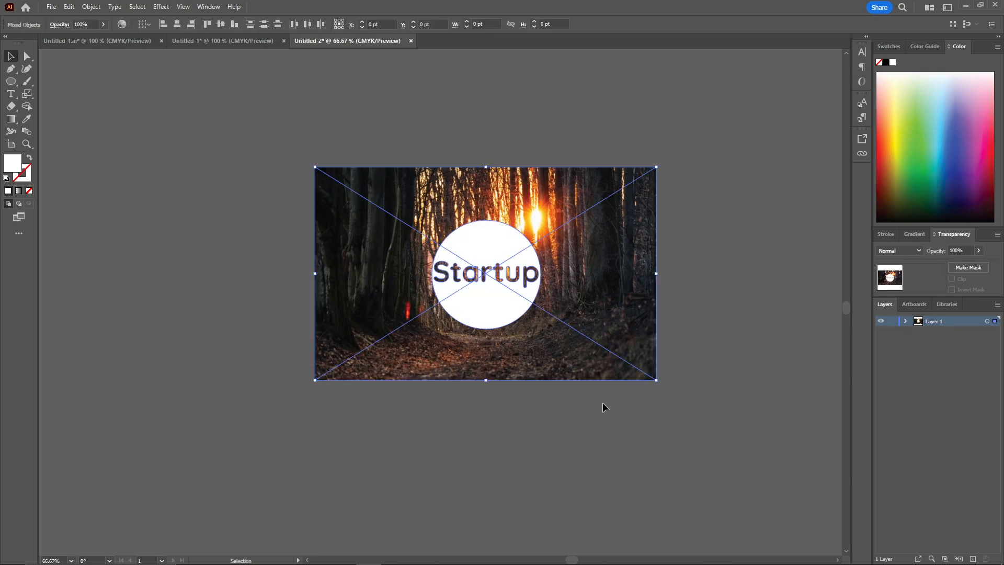
pyautogui.press('Delete')
pyautogui.press('space')
pyautogui.moveTo(517, 259); pyautogui.dragTo(457, 264)
# Add the text "COOL TEXT" in Quicksand Bold at about 43 pt in the upper middle of the artboard.
pyautogui.click(10, 95)
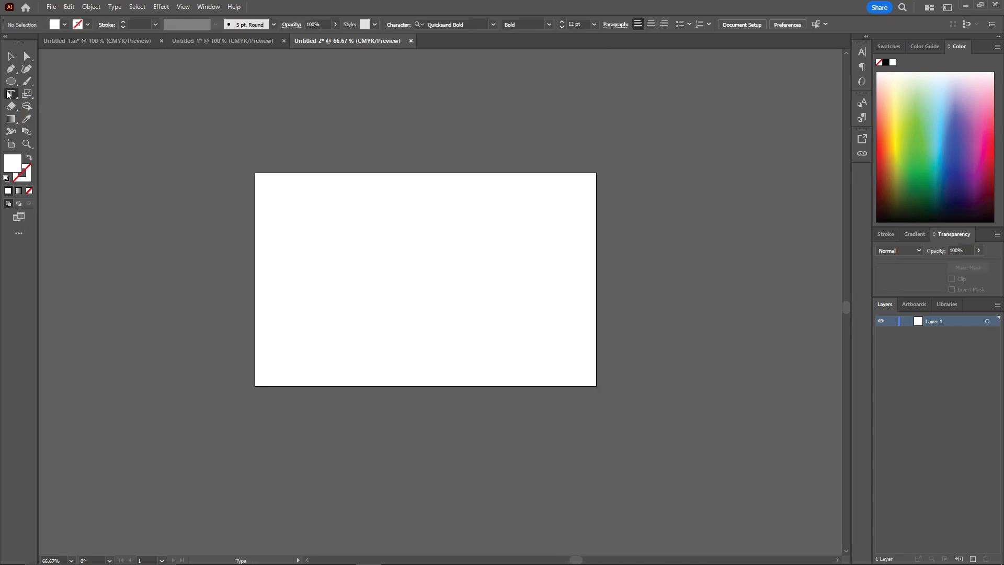
pyautogui.click(373, 246)
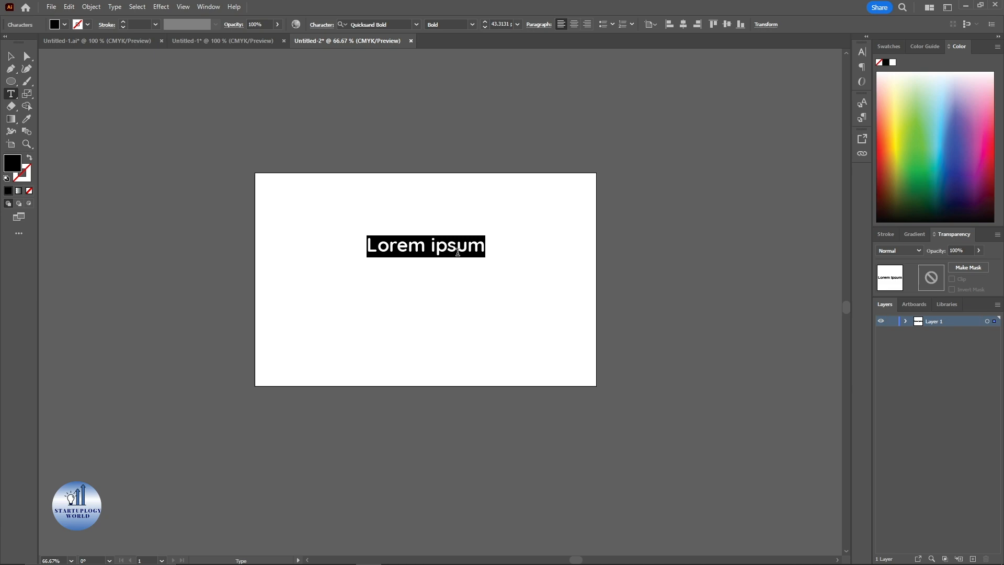
pyautogui.write('TEXT')
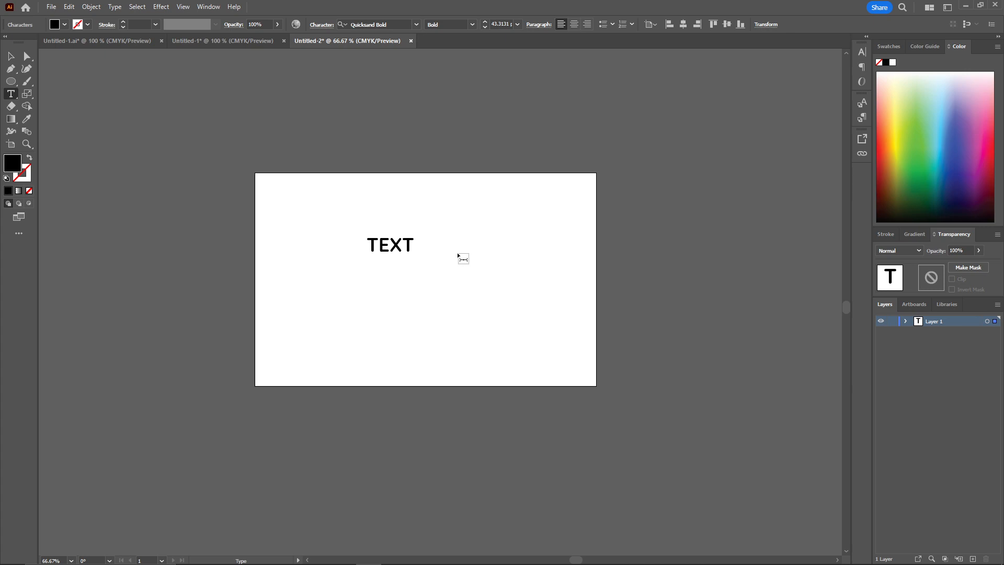
pyautogui.hotkey('ctrl', 'a')
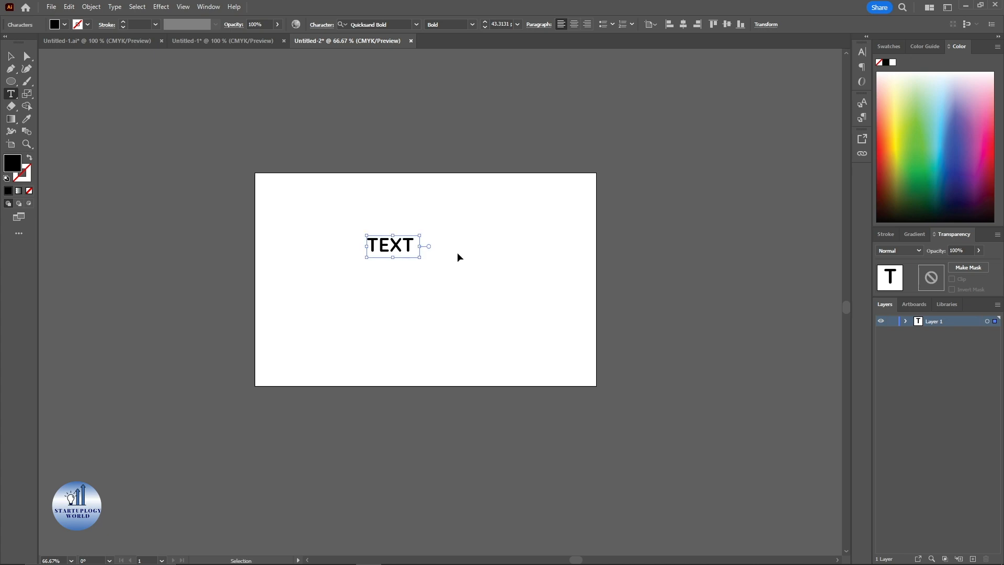
pyautogui.write('COOL')
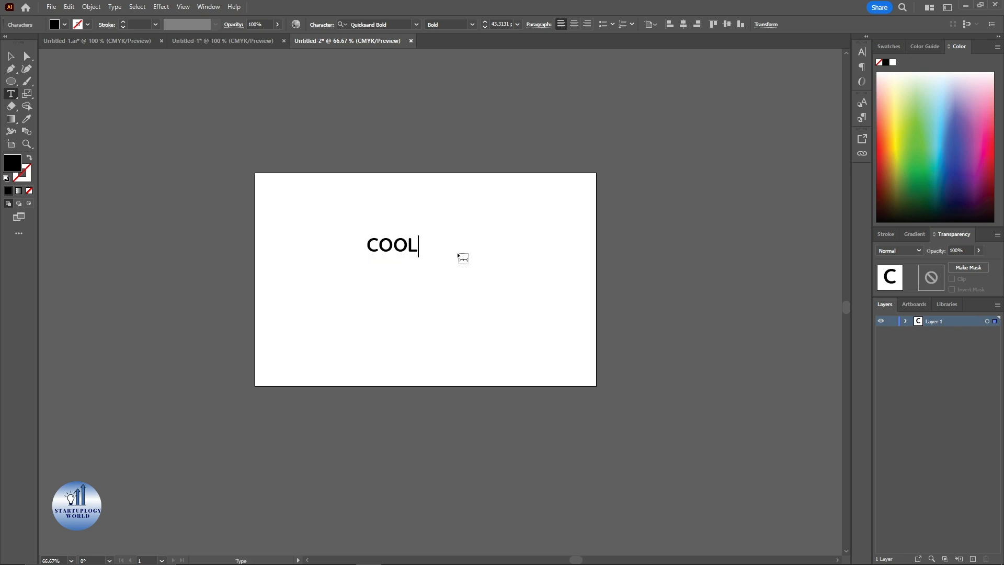
pyautogui.write(' TE')
pyautogui.press('Escape')
pyautogui.click(473, 287)
pyautogui.click(446, 257)
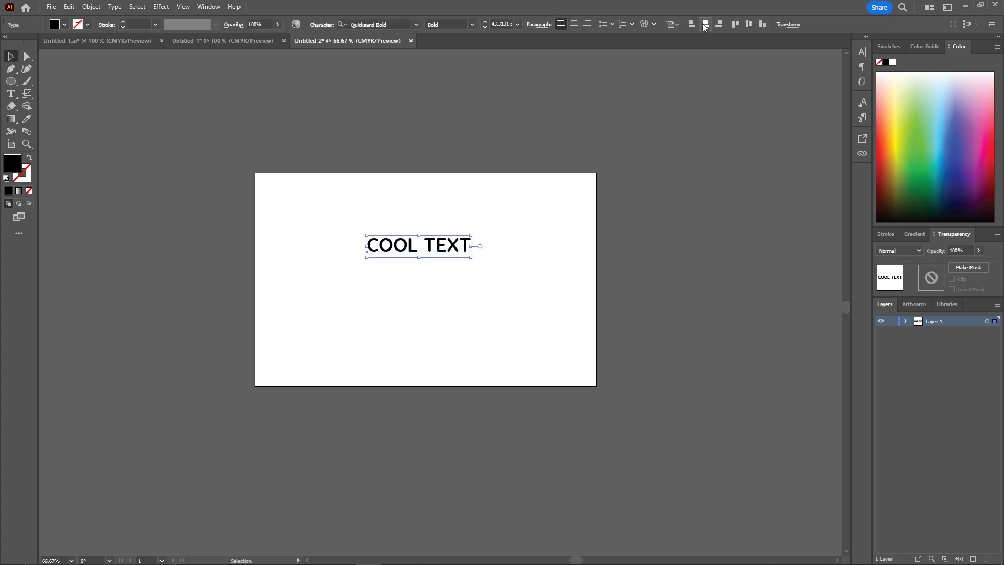
# Center the "COOL TEXT" line horizontally on the artboard.
pyautogui.click(704, 26)
pyautogui.click(475, 206)
pyautogui.scroll(1, 471, 216)
pyautogui.moveTo(471, 215); pyautogui.dragTo(511, 207)
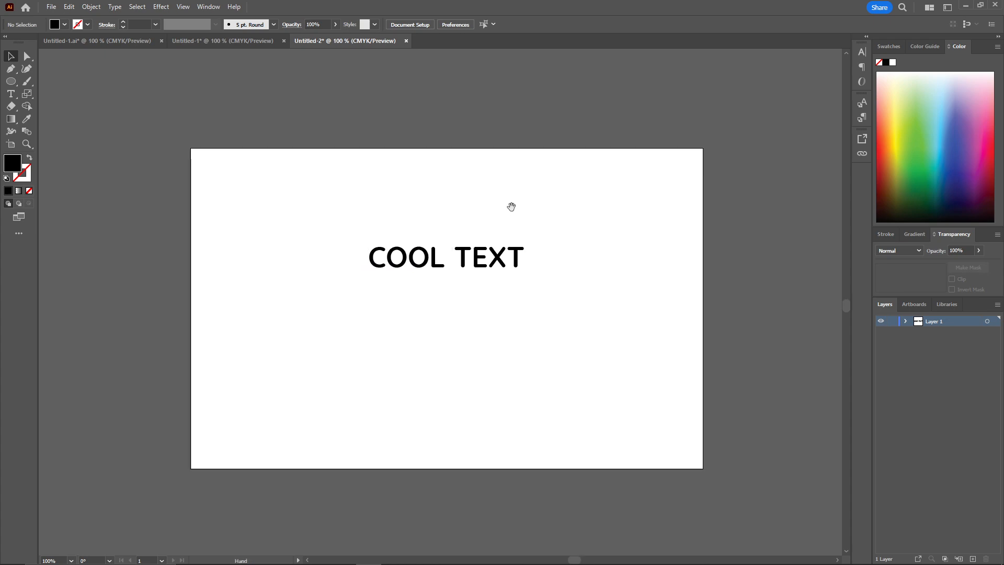
# Convert the "COOL TEXT" line to outlines.
pyautogui.click(507, 259)
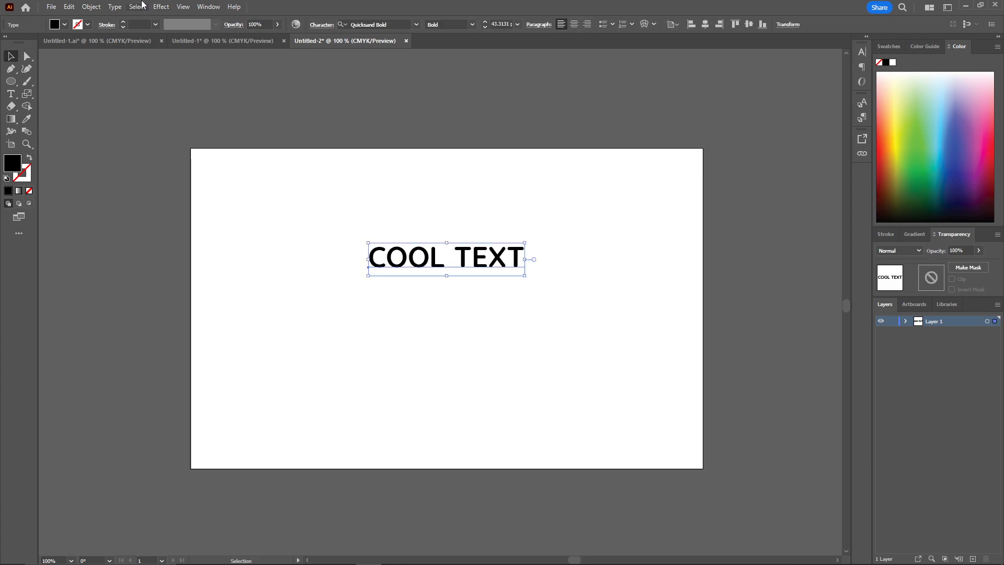
pyautogui.click(116, 6)
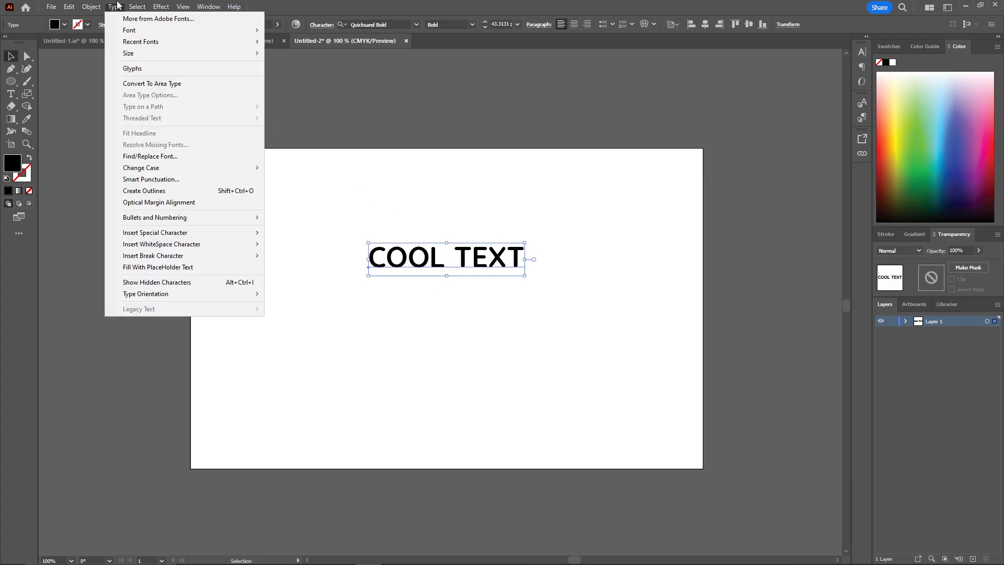
pyautogui.click(166, 191)
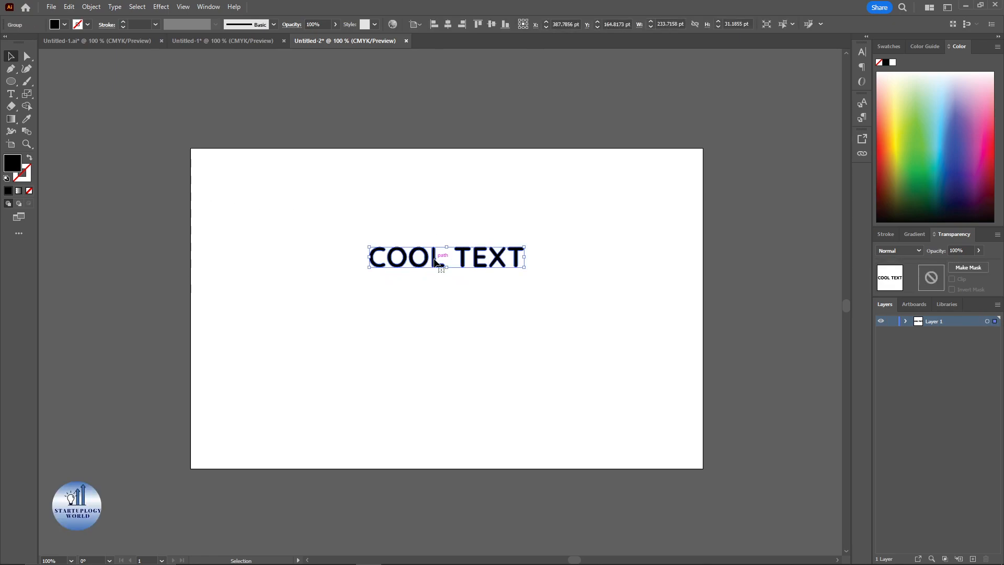
# Create a copy of the outlined text reflected across the horizontal axis and move it directly beneath the original.
pyautogui.rightClick(436, 261)
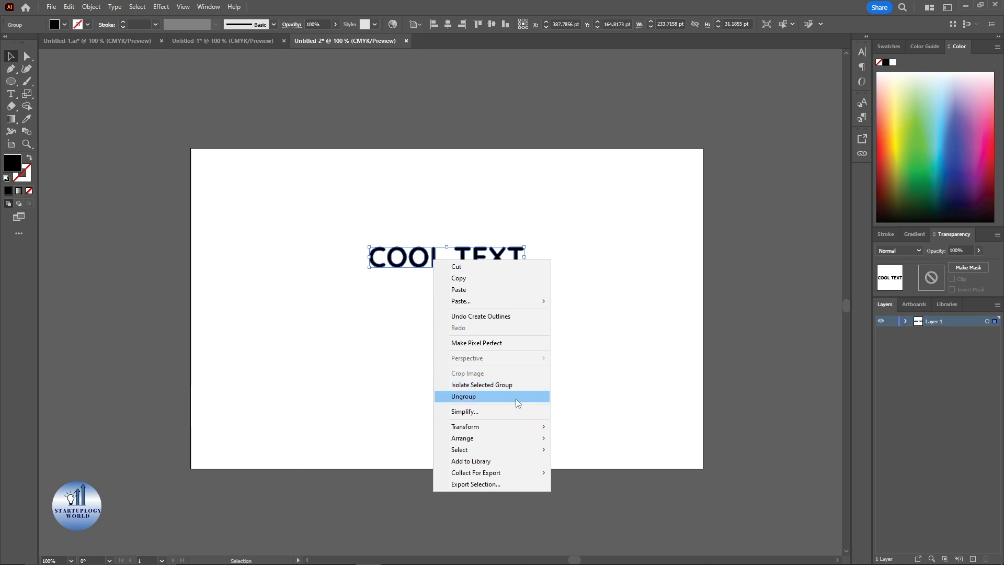
pyautogui.moveTo(518, 427)
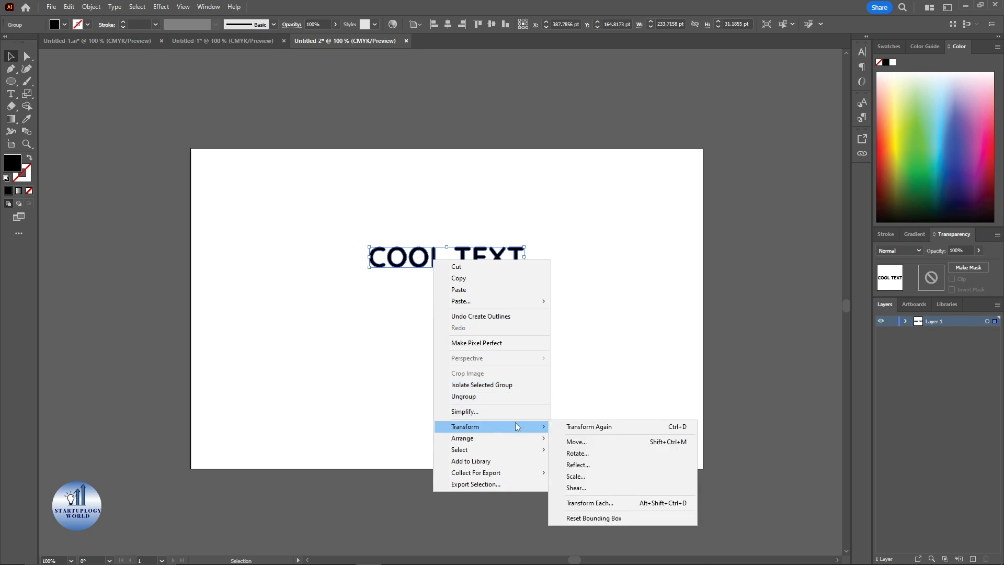
pyautogui.click(594, 468)
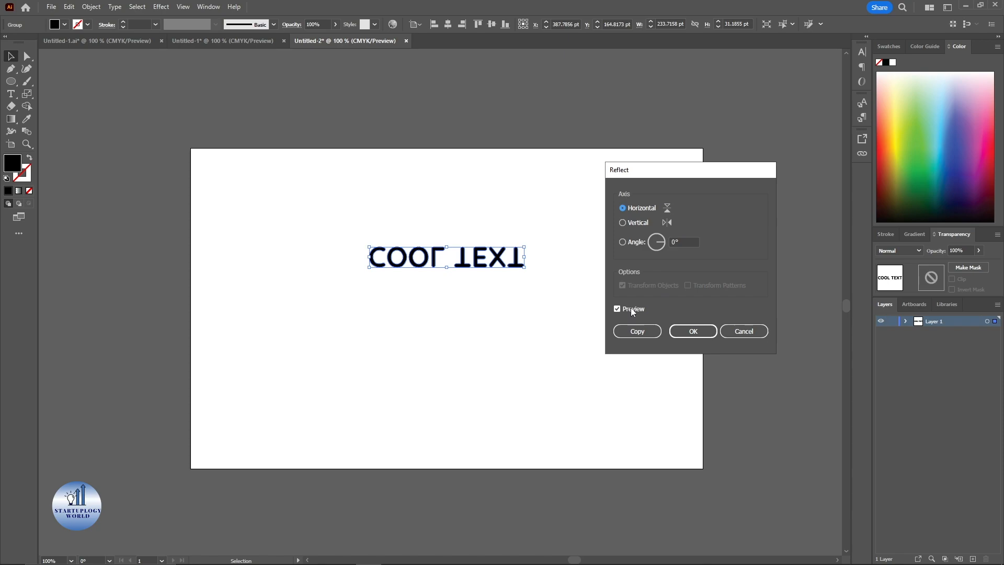
pyautogui.click(635, 331)
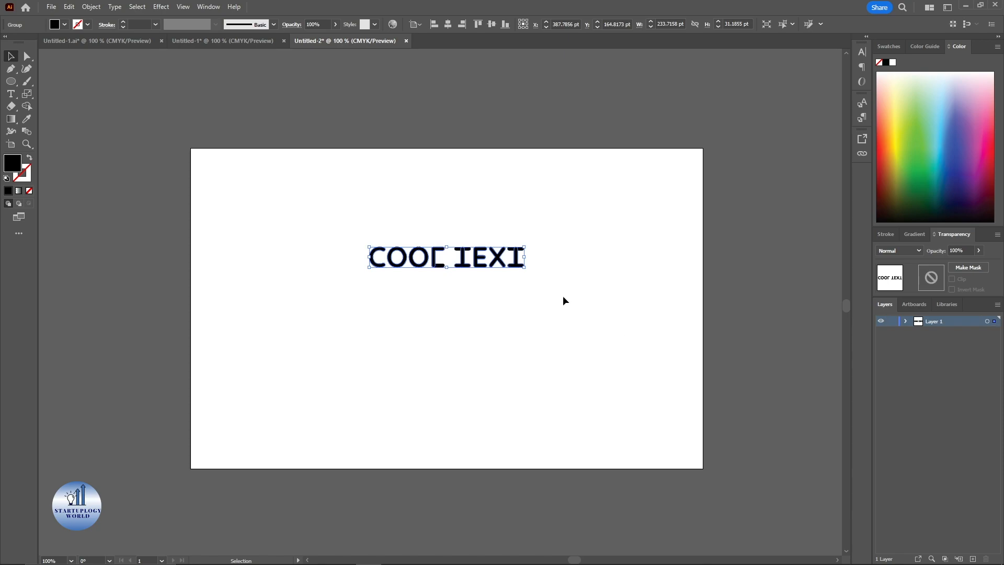
pyautogui.moveTo(516, 266); pyautogui.dragTo(516, 289)
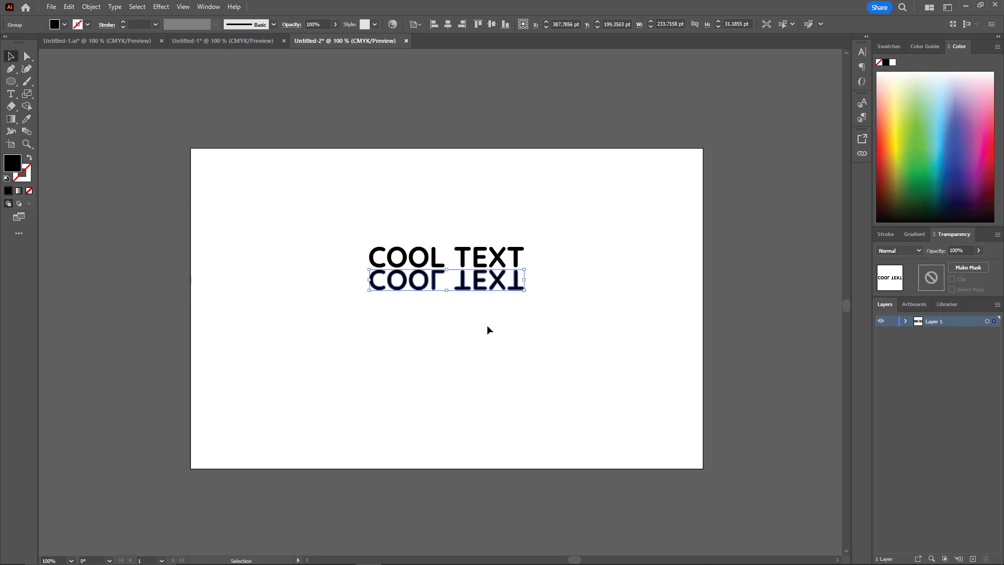
# Fill the reflected copy of the text with the linear transparent-to-black gradient at 90°.
pyautogui.click(487, 324)
pyautogui.hotkey('ctrl', '=')
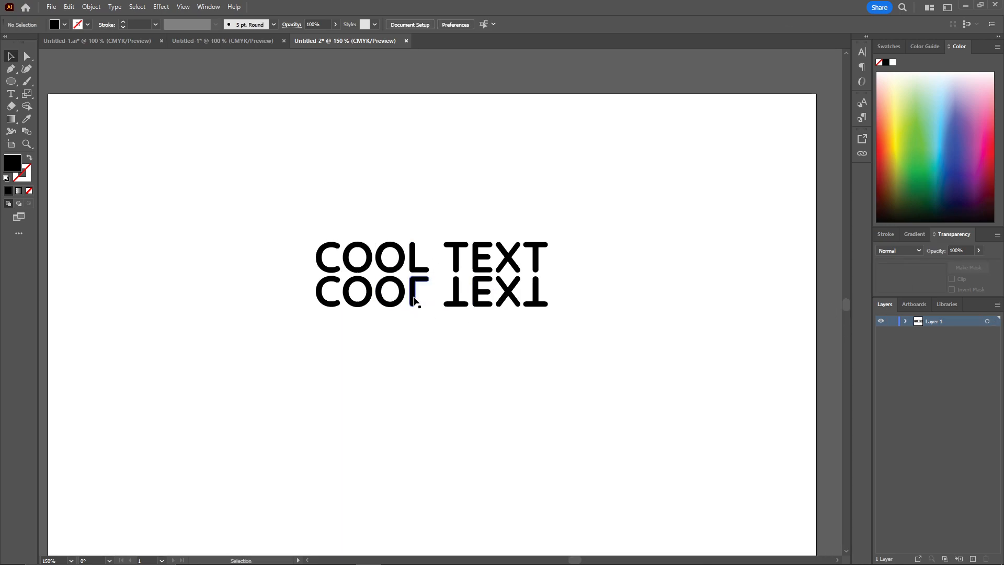
pyautogui.click(414, 299)
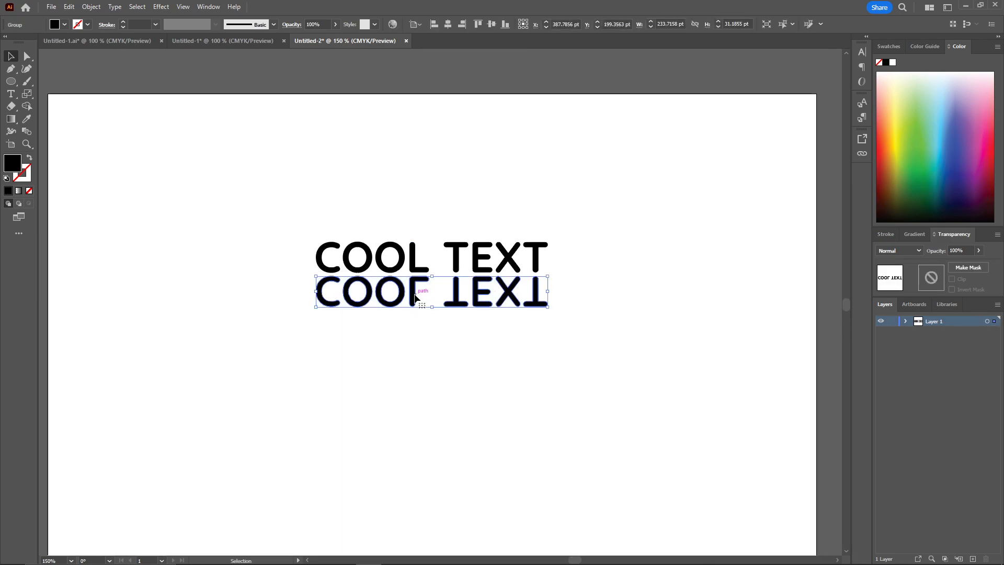
pyautogui.click(18, 192)
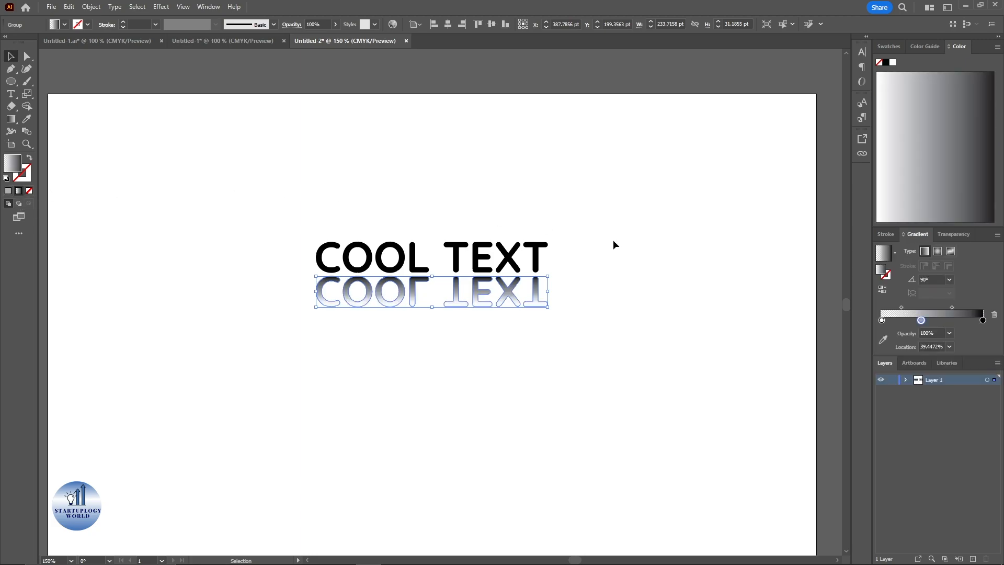
pyautogui.click(691, 255)
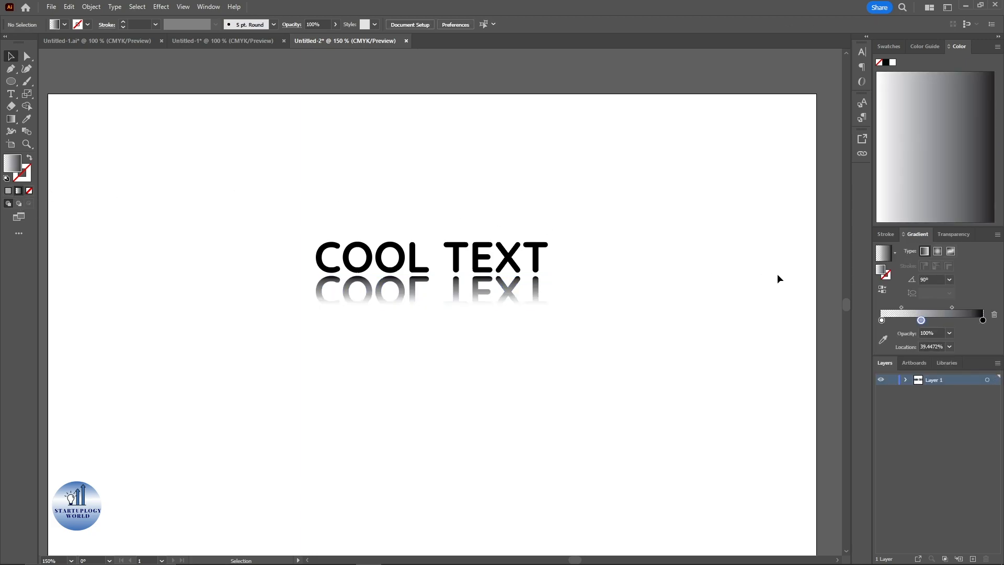
# Stretch the reflected copy's gradient fade slightly farther down with the Gradient tool.
pyautogui.click(13, 124)
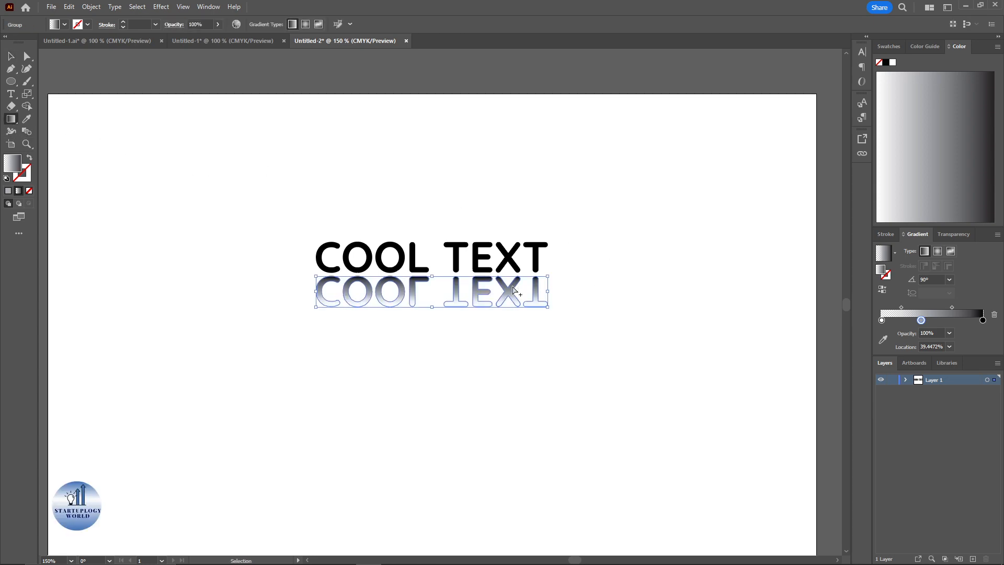
pyautogui.click(512, 284)
pyautogui.moveTo(557, 270)
pyautogui.mouseDown()
pyautogui.moveTo(556, 314)
pyautogui.moveTo(562, 278)
pyautogui.mouseUp()
pyautogui.moveTo(564, 277); pyautogui.dragTo(564, 275)
pyautogui.keyDown('ctrl'); pyautogui.click(595, 253); pyautogui.keyUp('ctrl')
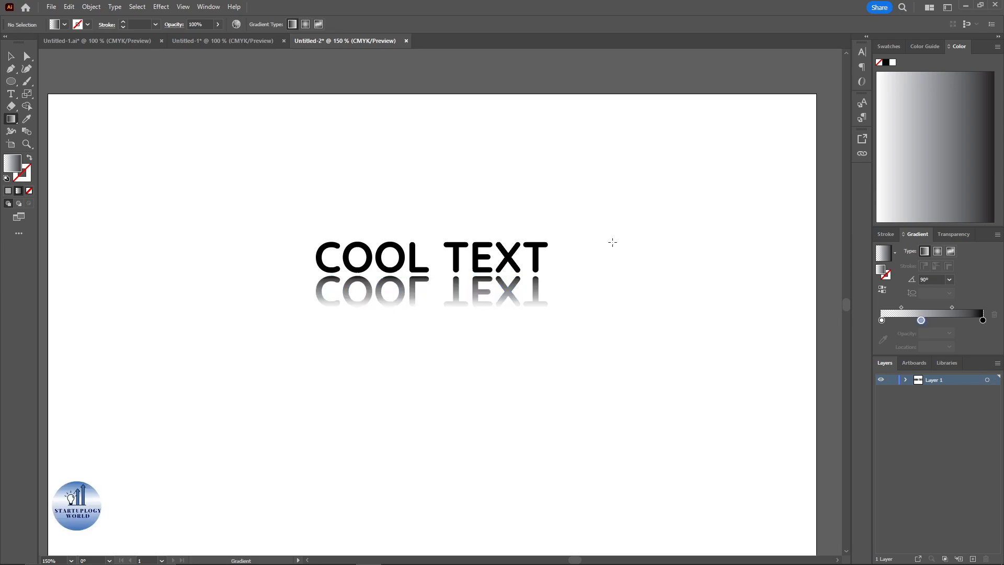
pyautogui.press('v')
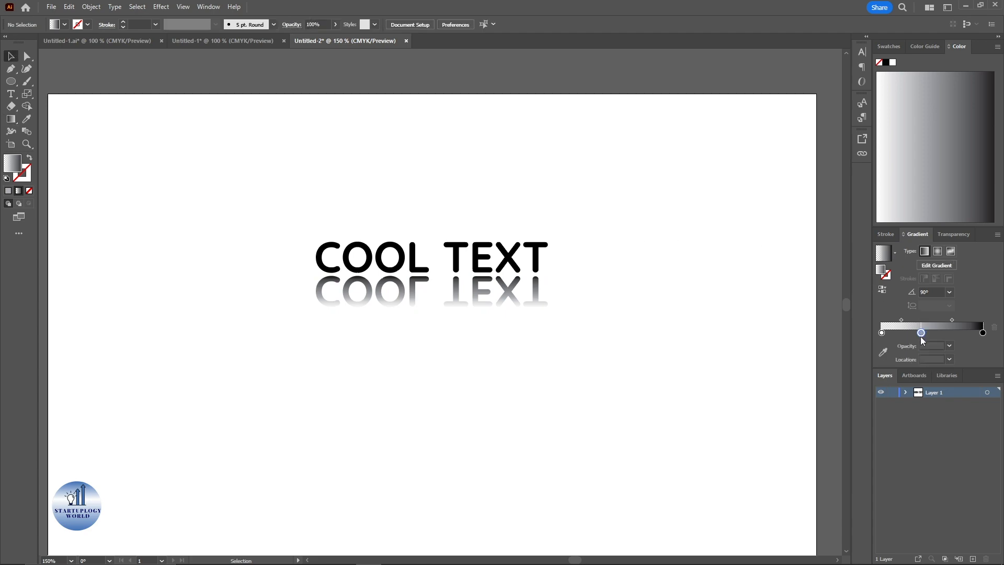
# Set the opacity of the gradient's white stop to 0%.
pyautogui.doubleClick(881, 320)
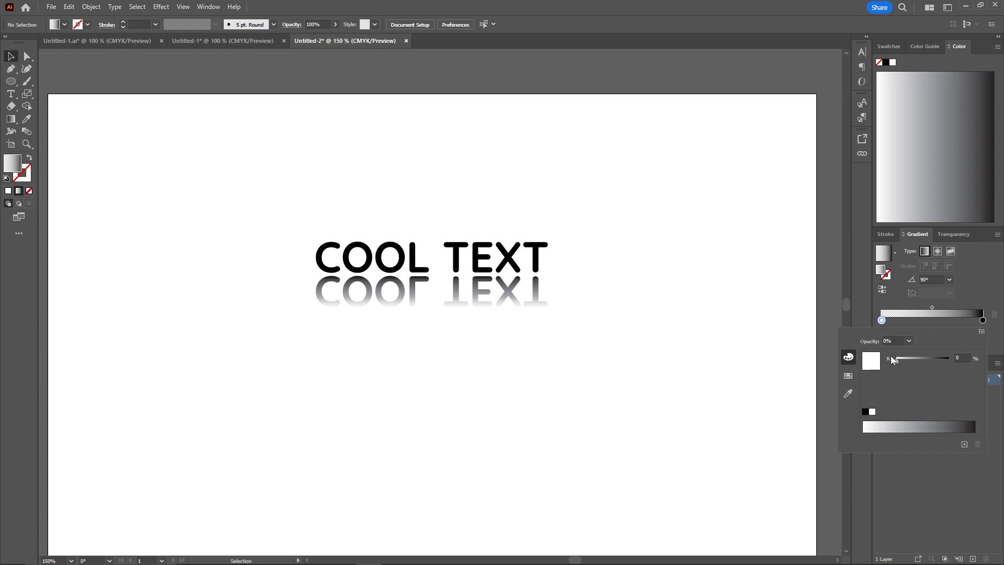
pyautogui.click(909, 341)
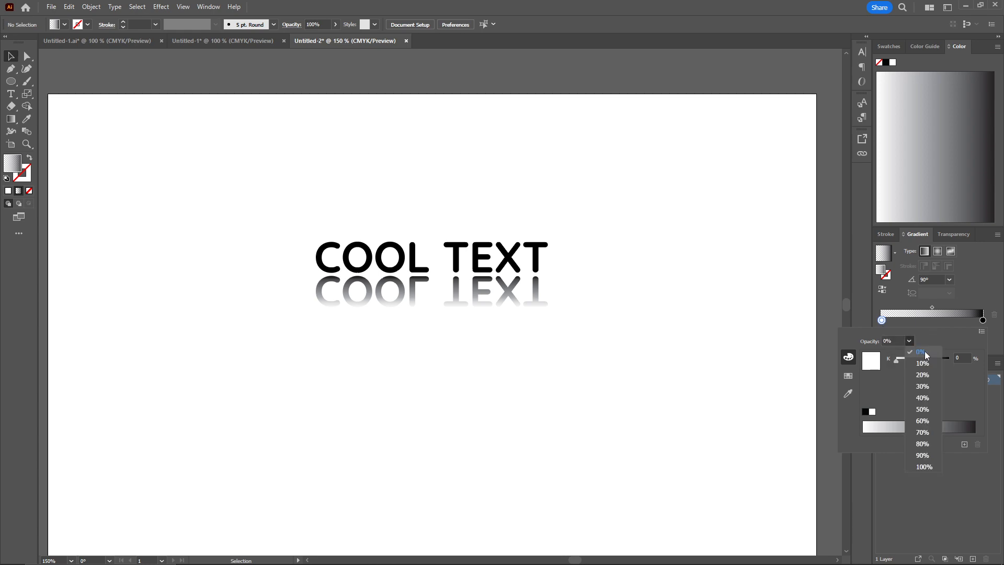
pyautogui.click(924, 350)
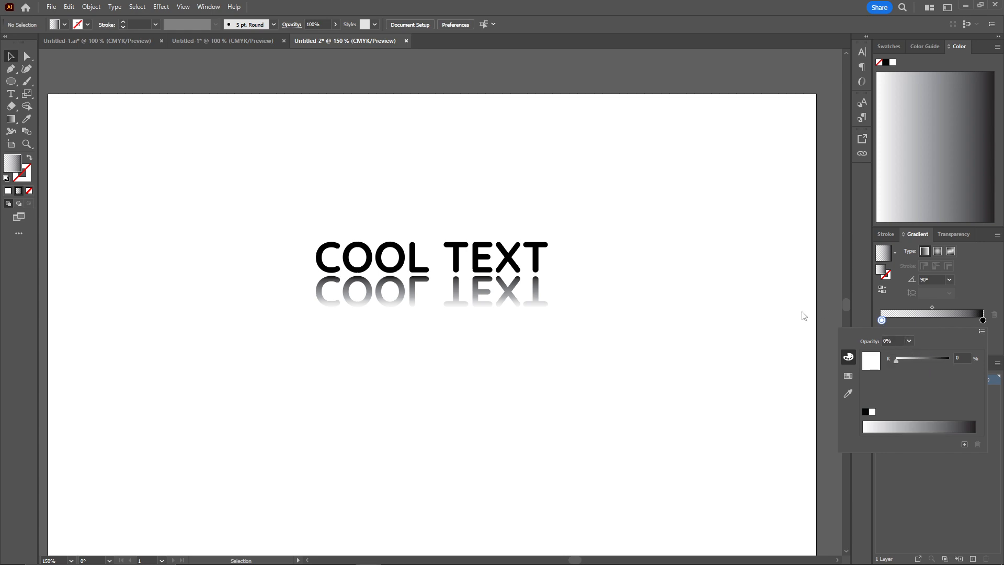
pyautogui.click(984, 322)
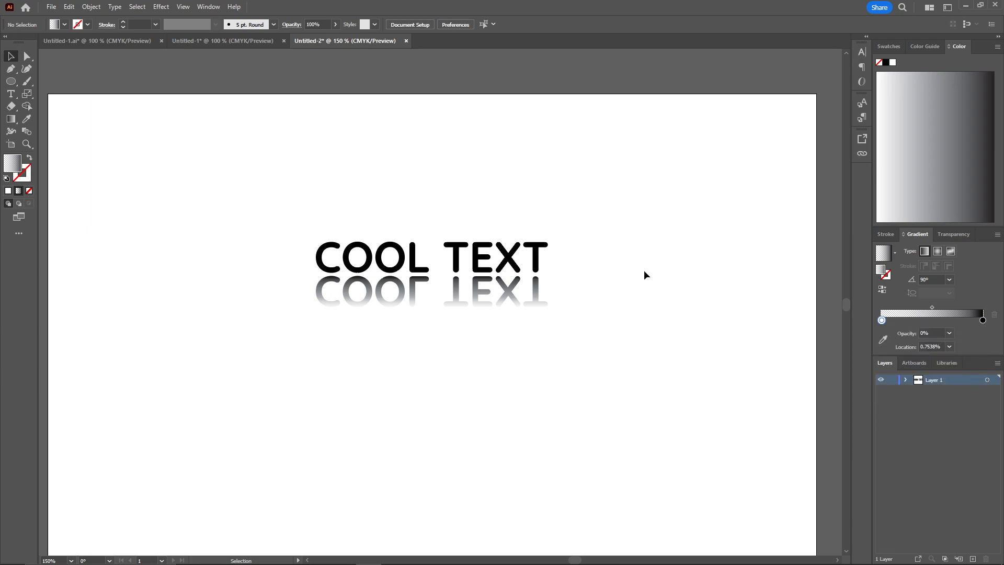
# Group the text with its reflection and scale the group proportionally about its center to roughly twice its size.
pyautogui.hotkey('ctrl', '-')
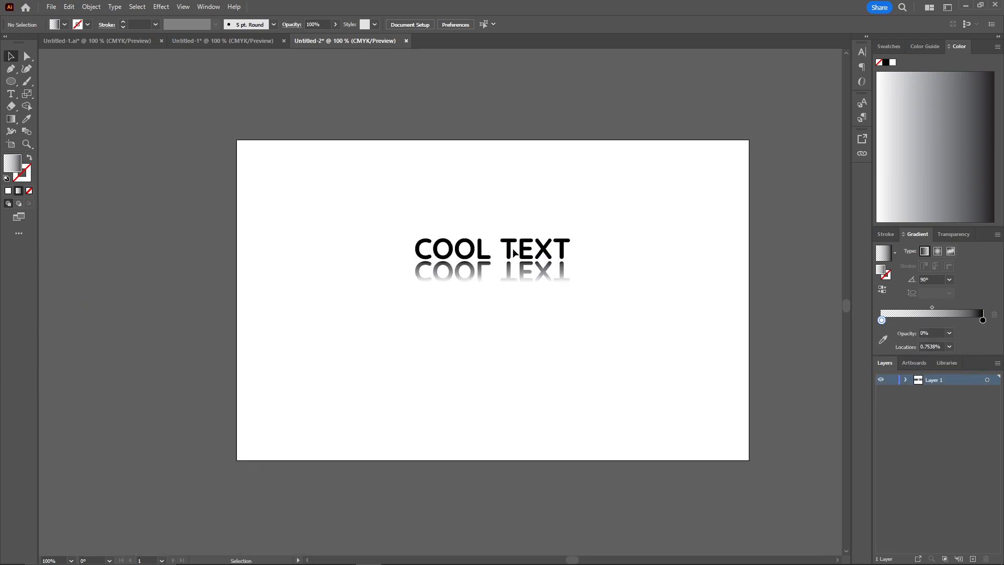
pyautogui.click(513, 249)
pyautogui.moveTo(396, 209); pyautogui.dragTo(574, 317)
pyautogui.press('v')
pyautogui.click(576, 315)
pyautogui.click(569, 285)
pyautogui.moveTo(572, 283); pyautogui.dragTo(650, 336)
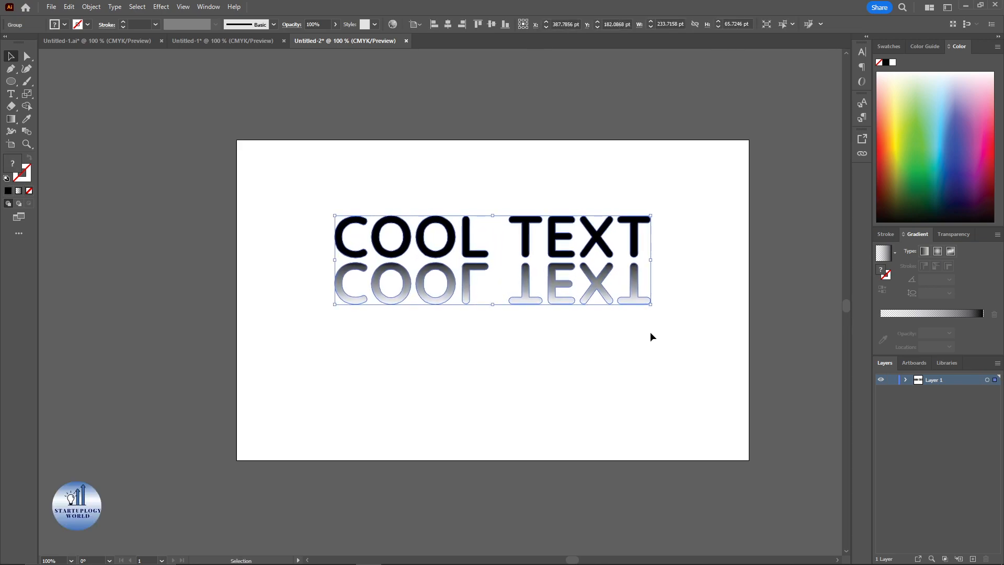
pyautogui.click(650, 331)
# Move the grouped text and reflection straight down toward the middle of the artboard.
pyautogui.hscroll(2, 679, 273)
pyautogui.click(533, 246)
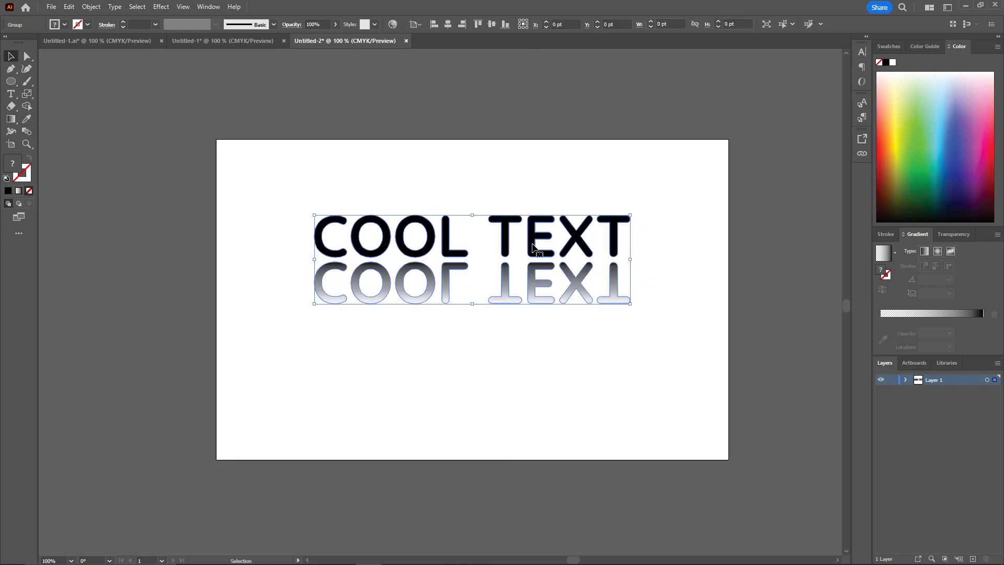
pyautogui.moveTo(533, 246); pyautogui.dragTo(533, 263)
pyautogui.click(533, 199)
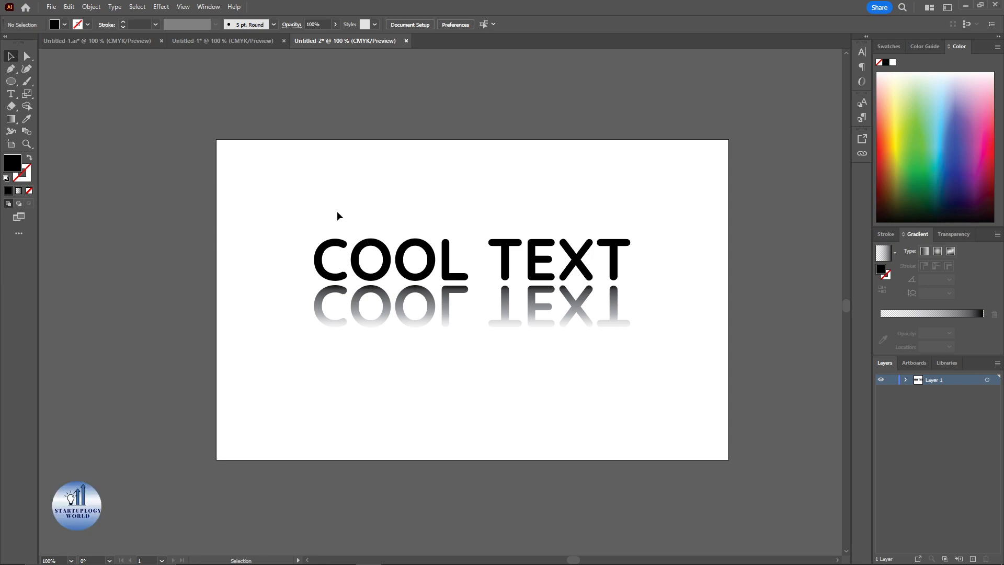
# Delete the "COOL TEXT" artwork and add a single letter S in 12 pt Quicksand Bold on the empty artboard.
pyautogui.moveTo(352, 202); pyautogui.dragTo(567, 352)
pyautogui.press('Delete')
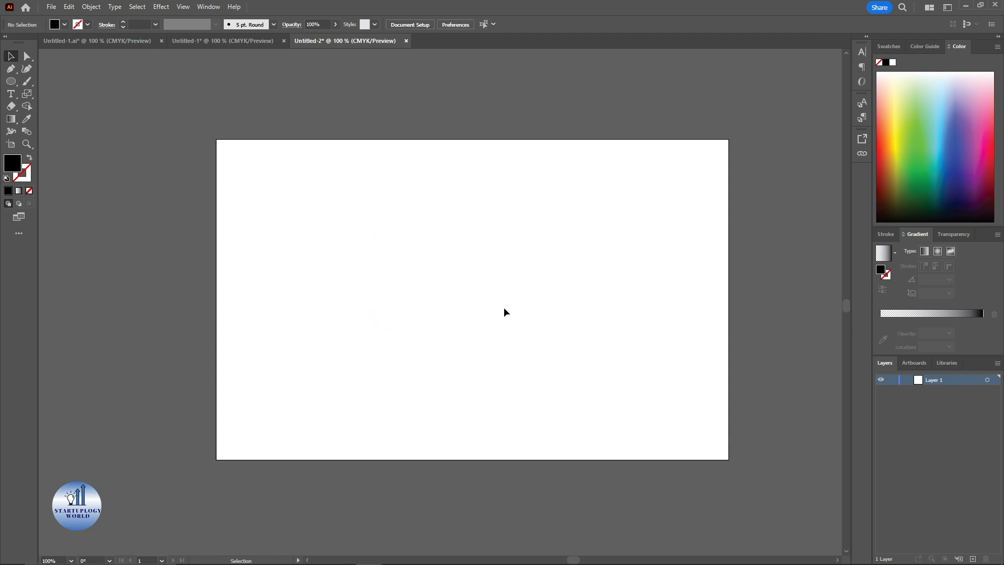
pyautogui.press('t')
pyautogui.click(414, 217)
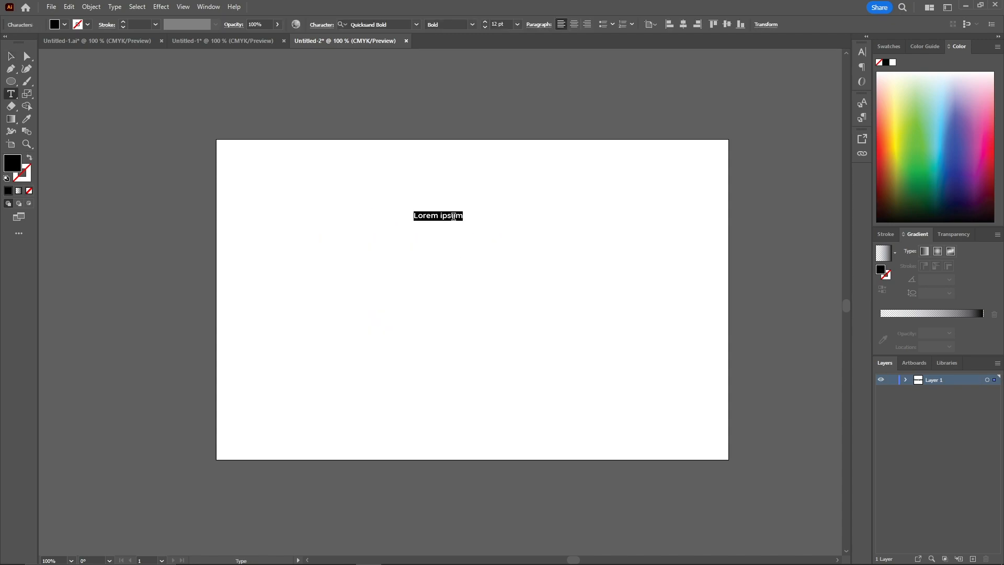
pyautogui.write('s')
pyautogui.press('Escape')
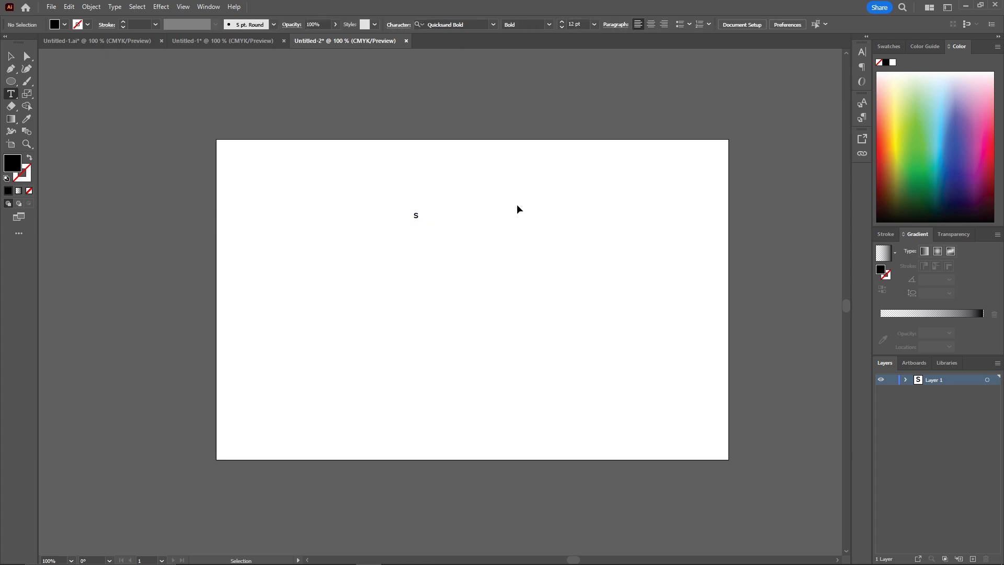
pyautogui.click(421, 219)
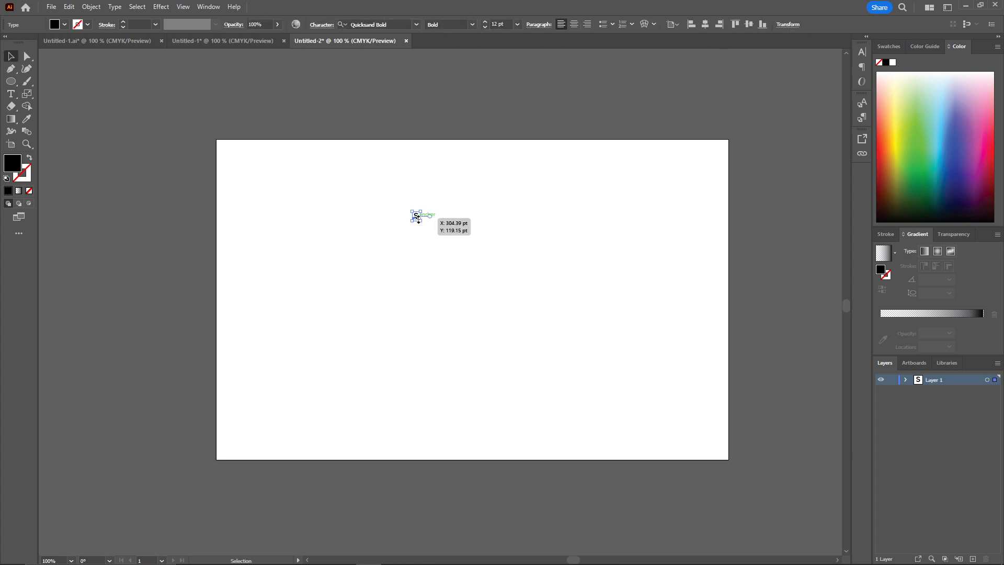
# Scale the letter S up to about 190 pt near the artboard's center and convert it to outlines.
pyautogui.moveTo(422, 220); pyautogui.dragTo(546, 355)
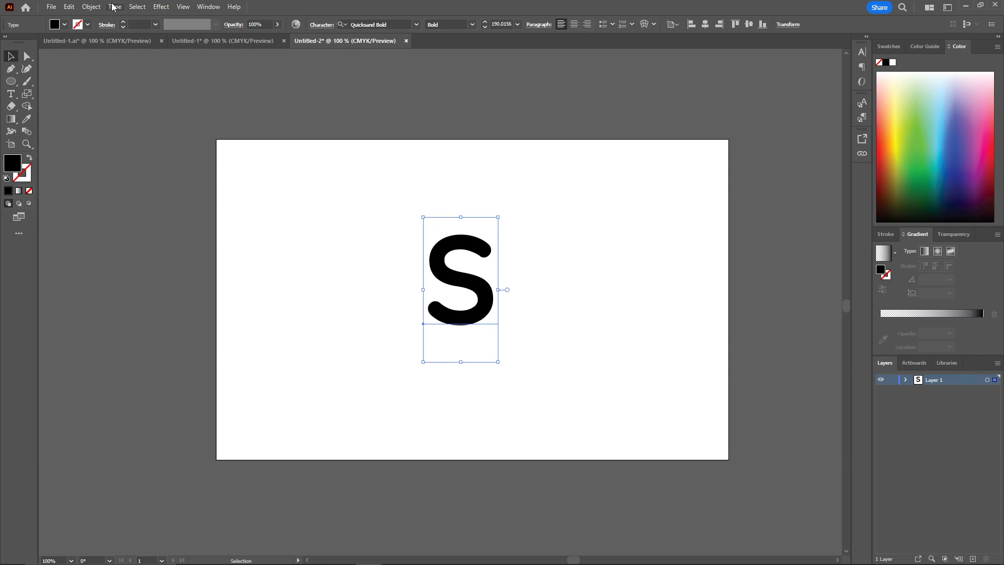
pyautogui.click(114, 8)
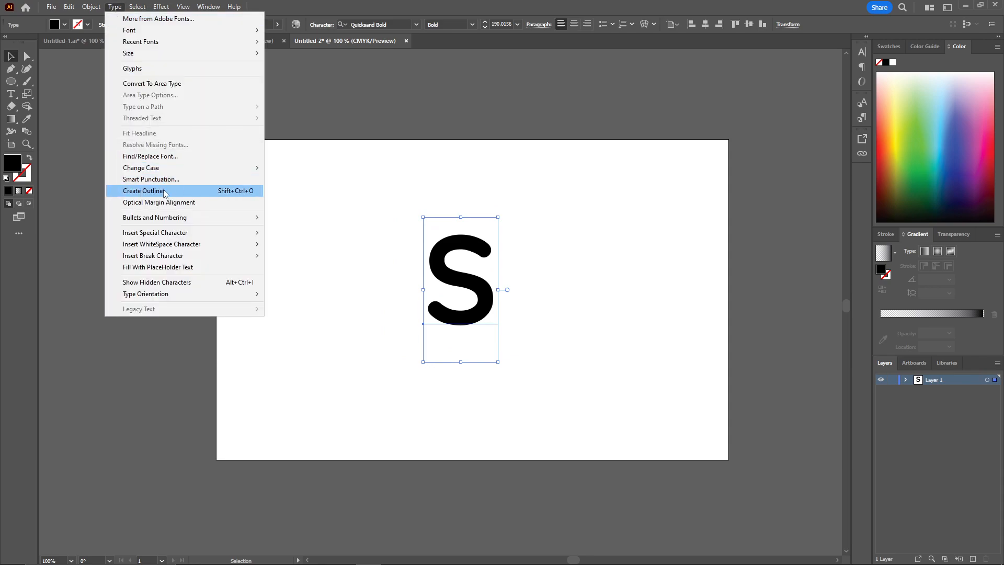
pyautogui.click(201, 191)
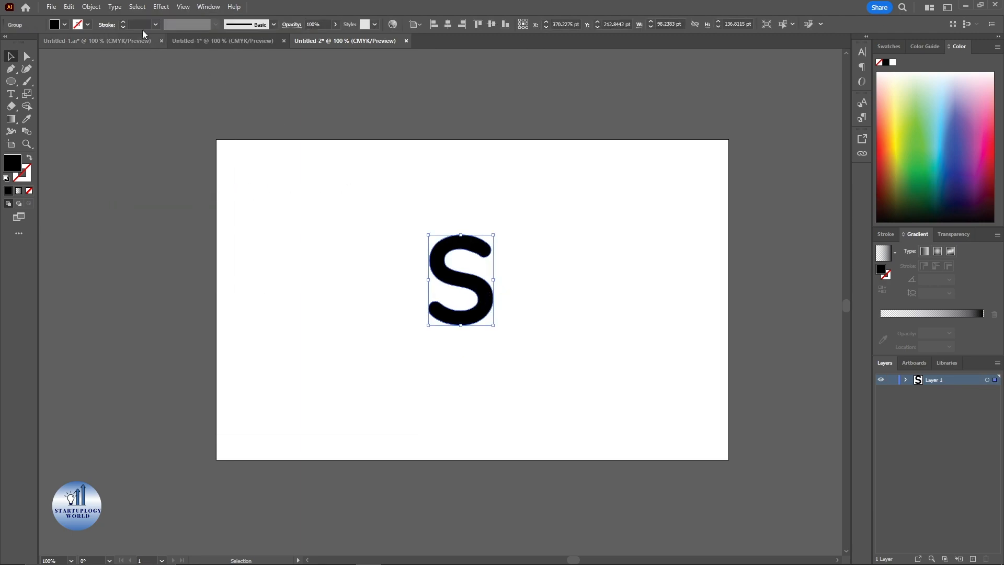
# Add an offset path of 5 pt with miter joins around the outlined S.
pyautogui.click(90, 8)
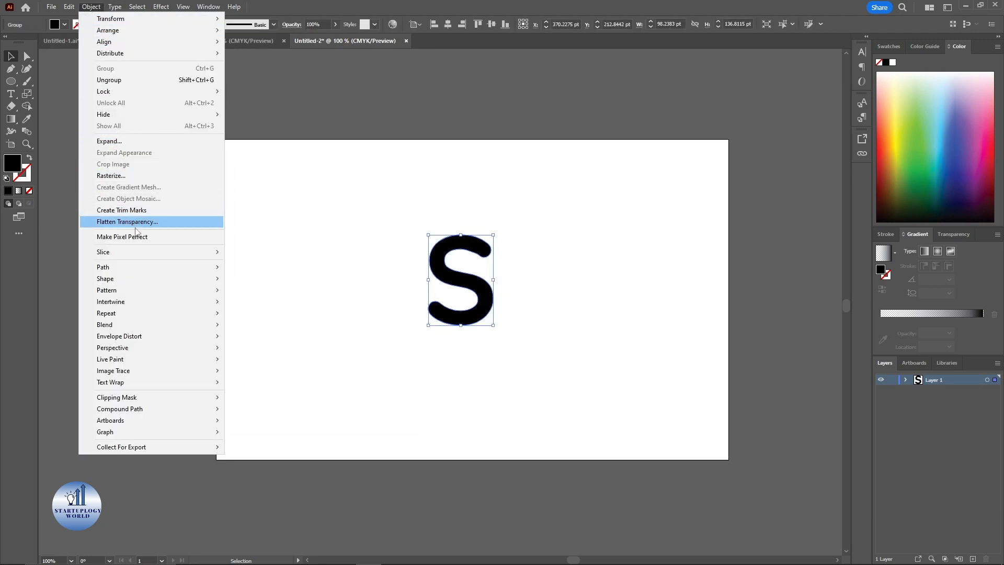
pyautogui.moveTo(143, 267)
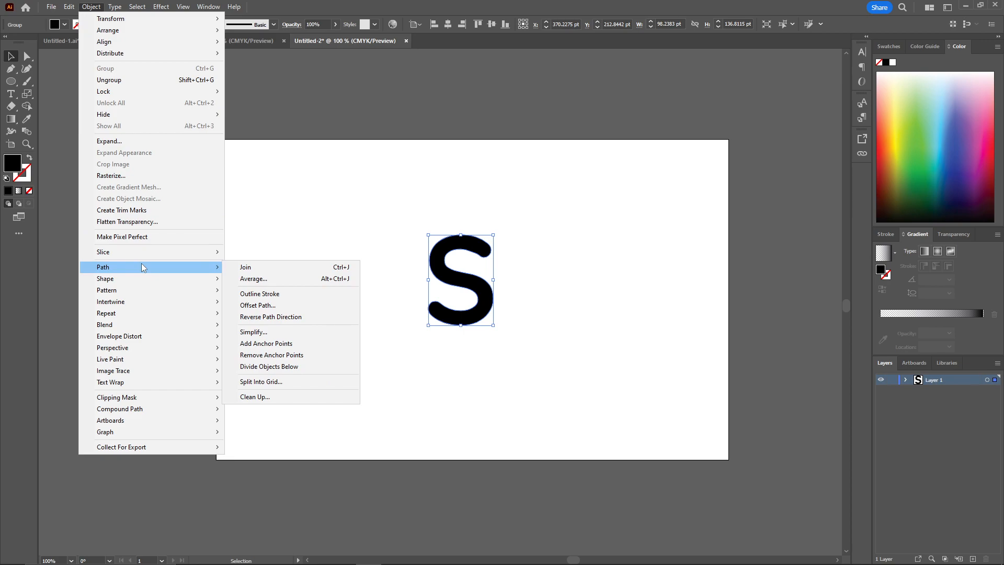
pyautogui.click(297, 306)
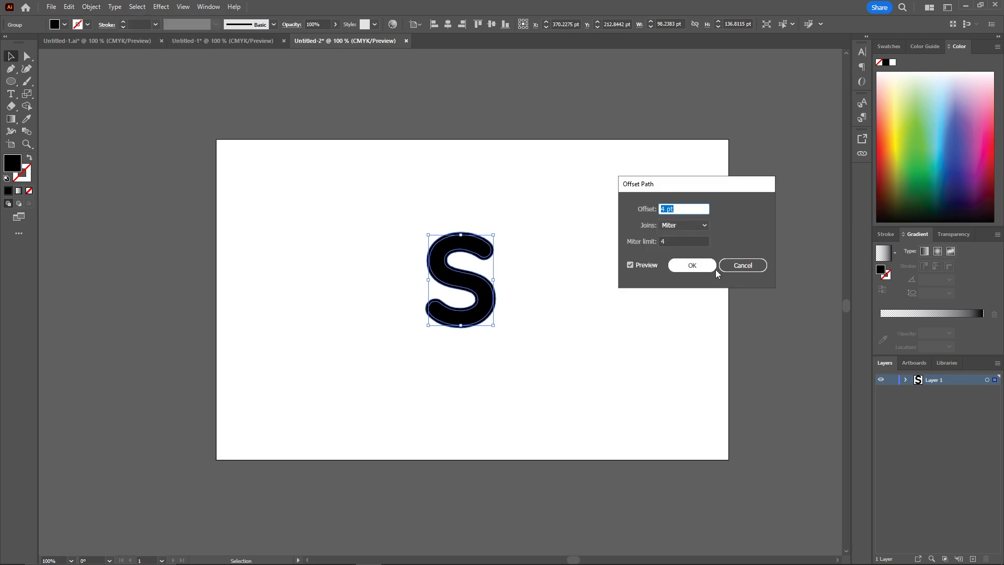
pyautogui.click(665, 208)
pyautogui.press('BackSpace')
pyautogui.write('5')
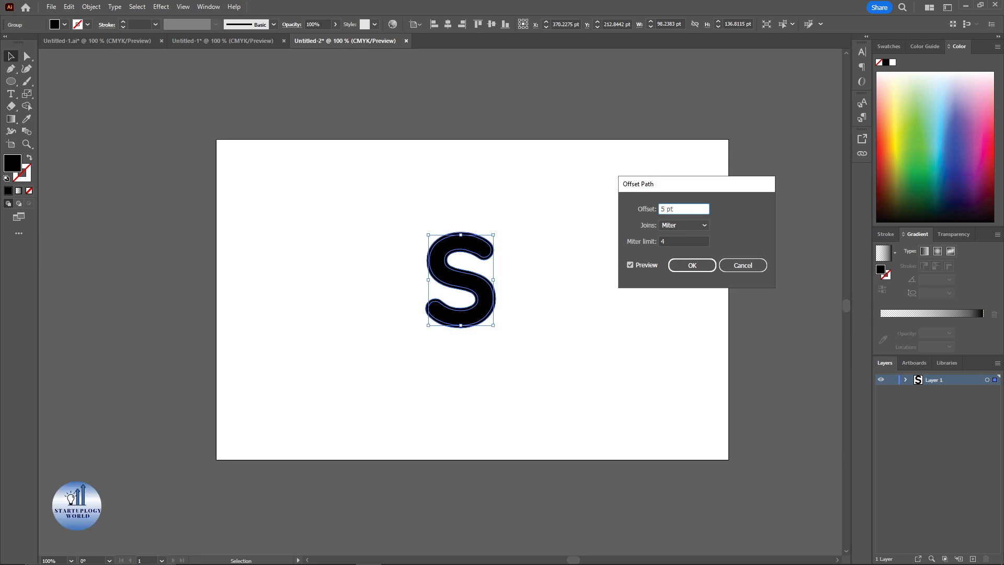
pyautogui.press('Return')
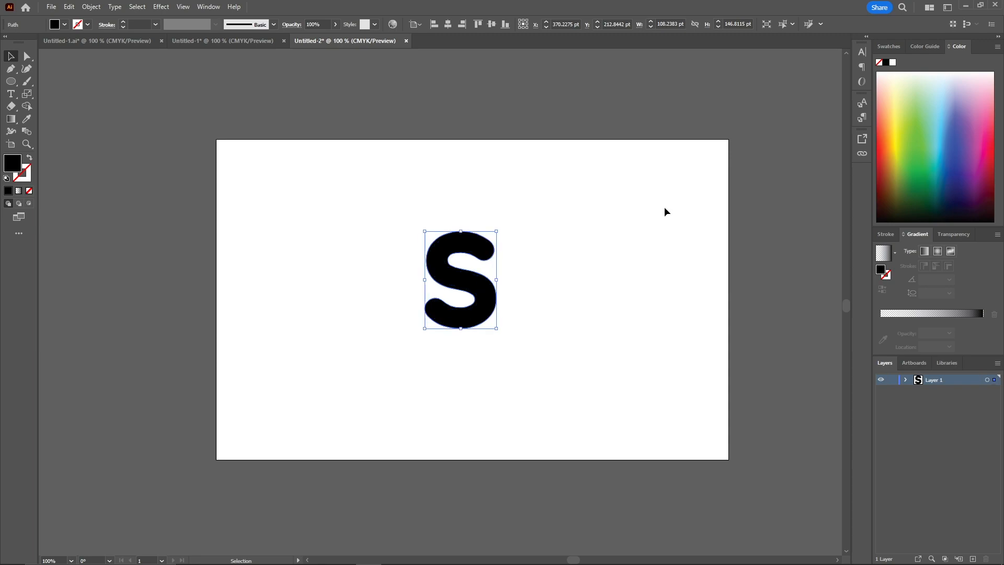
# Apply a Transform effect to the S group through its appearance, moving 1 pt horizontally and 1 pt vertically with 5 copies.
pyautogui.click(490, 284)
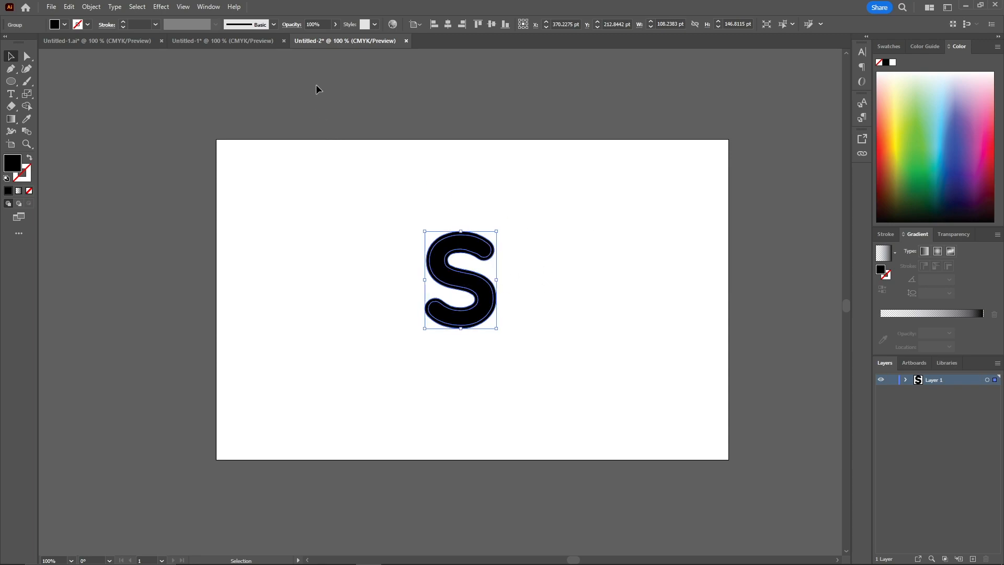
pyautogui.click(208, 11)
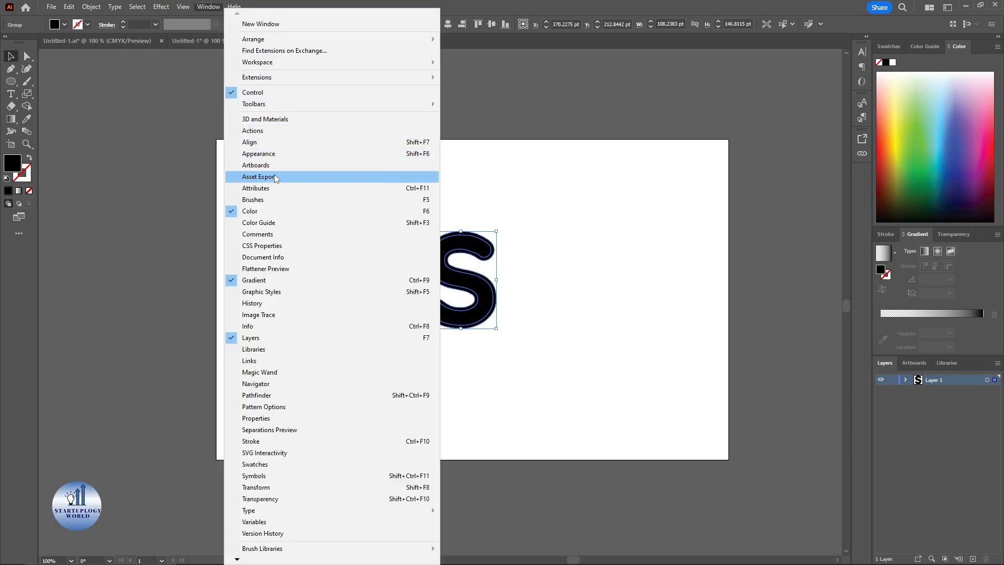
pyautogui.click(274, 156)
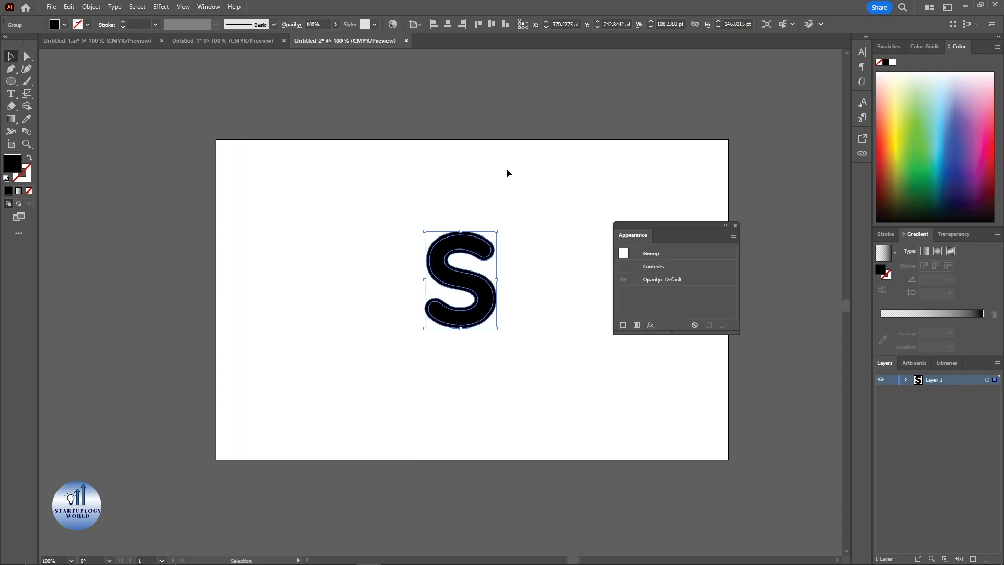
pyautogui.click(651, 326)
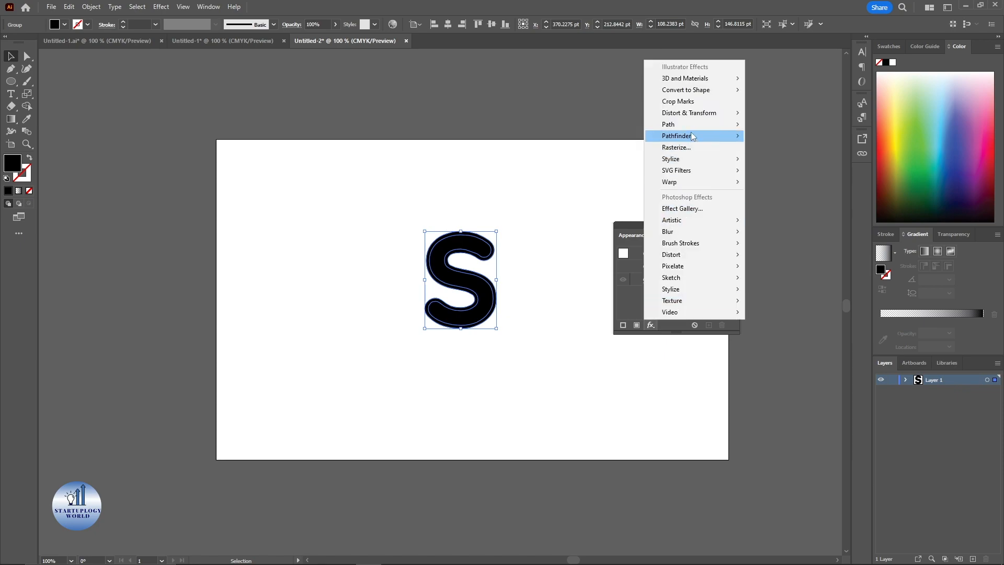
pyautogui.moveTo(682, 116)
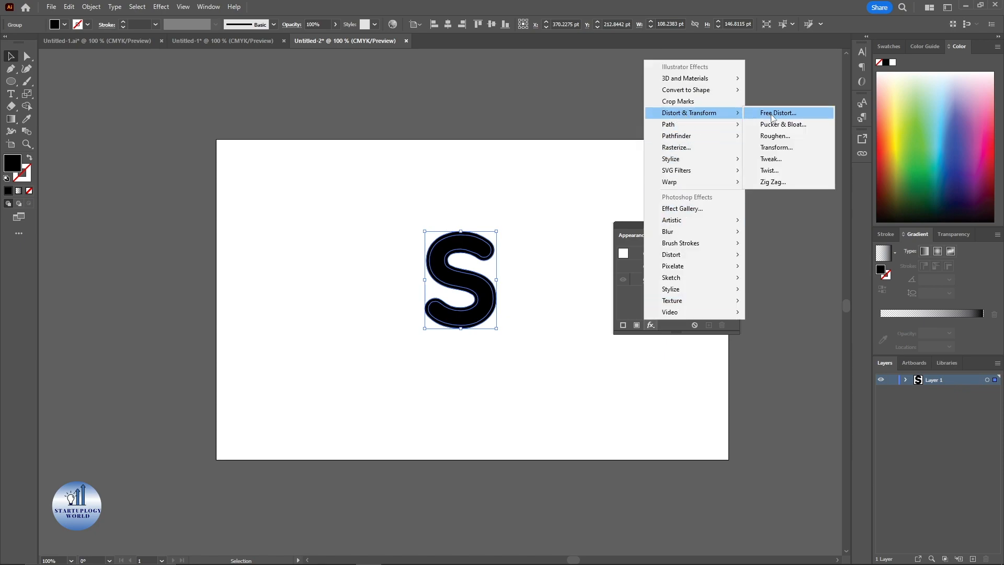
pyautogui.click(816, 146)
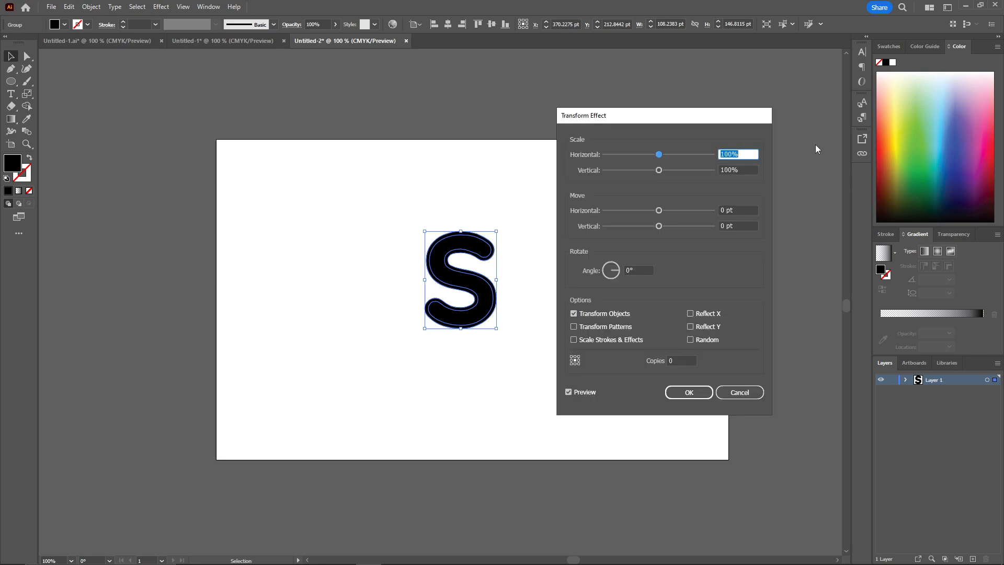
pyautogui.click(739, 209)
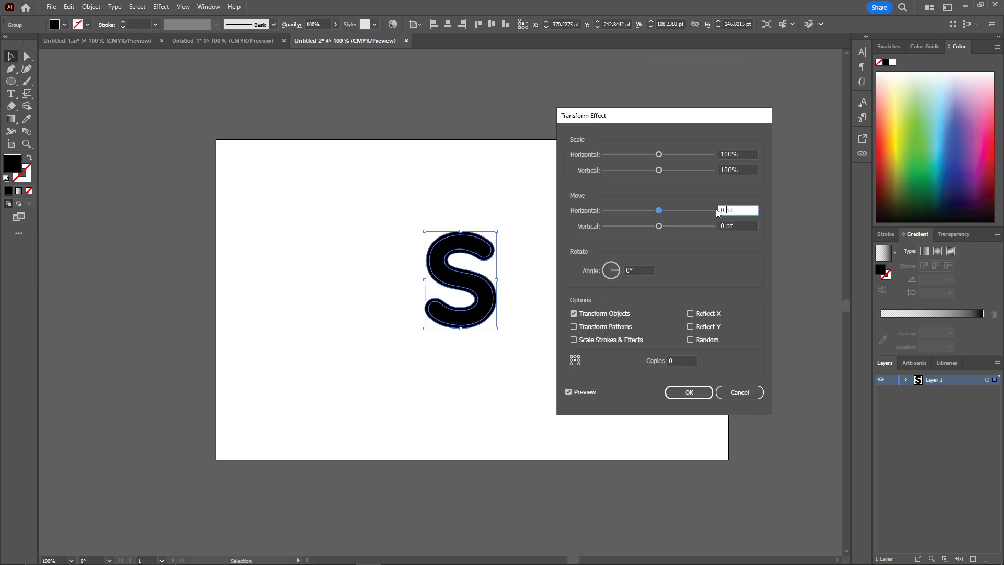
pyautogui.press('Up')
pyautogui.click(730, 226)
pyautogui.press('Up')
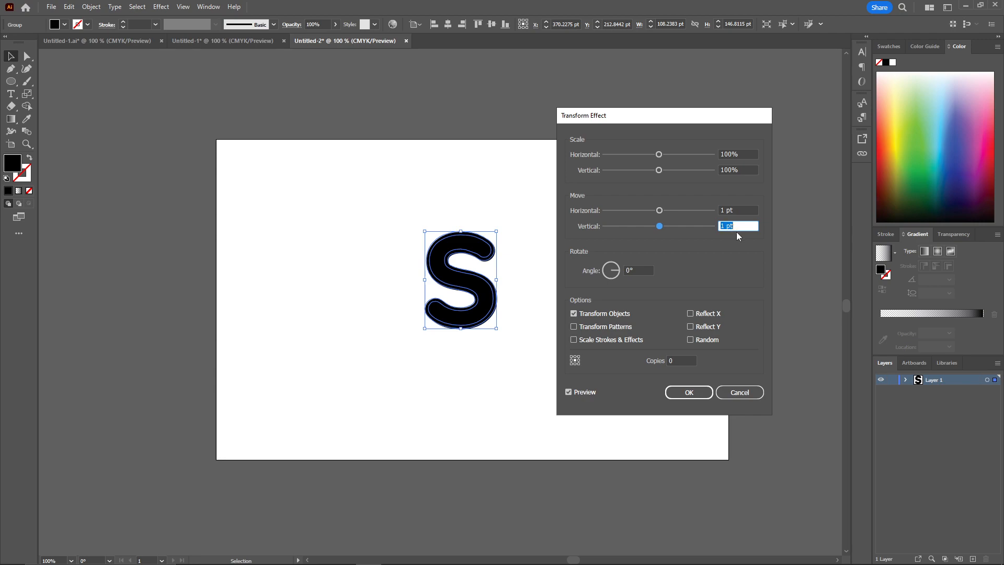
pyautogui.doubleClick(681, 360)
pyautogui.write('5')
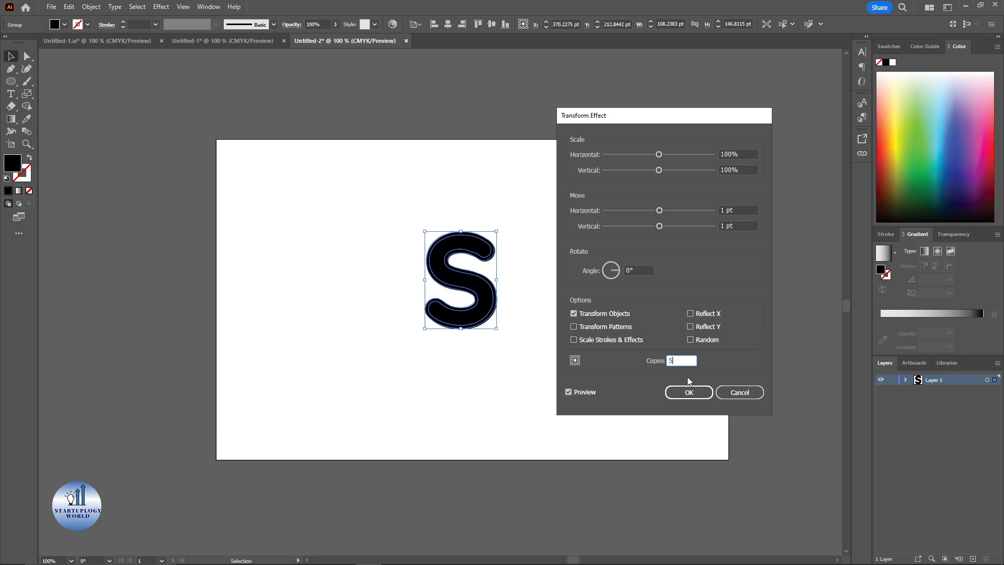
pyautogui.click(687, 392)
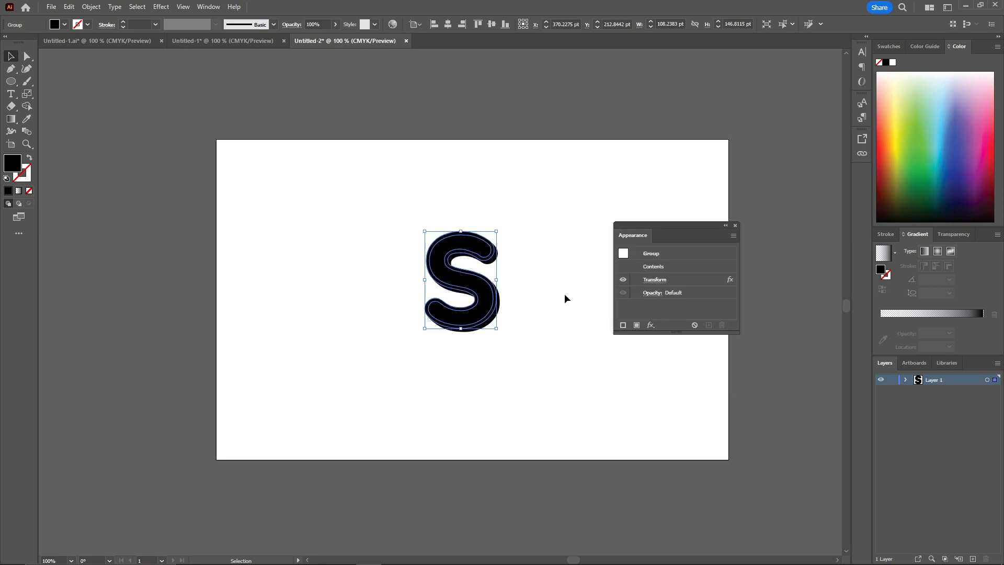
# Select only the inner original S path inside the group, fill it with white (FFFFFF) and deselect it.
pyautogui.click(547, 233)
pyautogui.press('a')
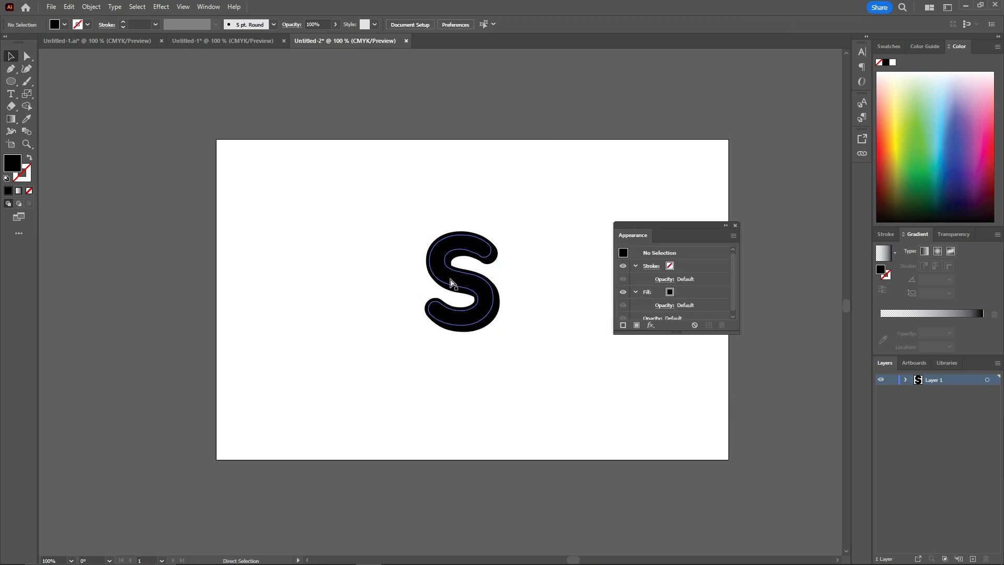
pyautogui.click(450, 282)
pyautogui.press('v')
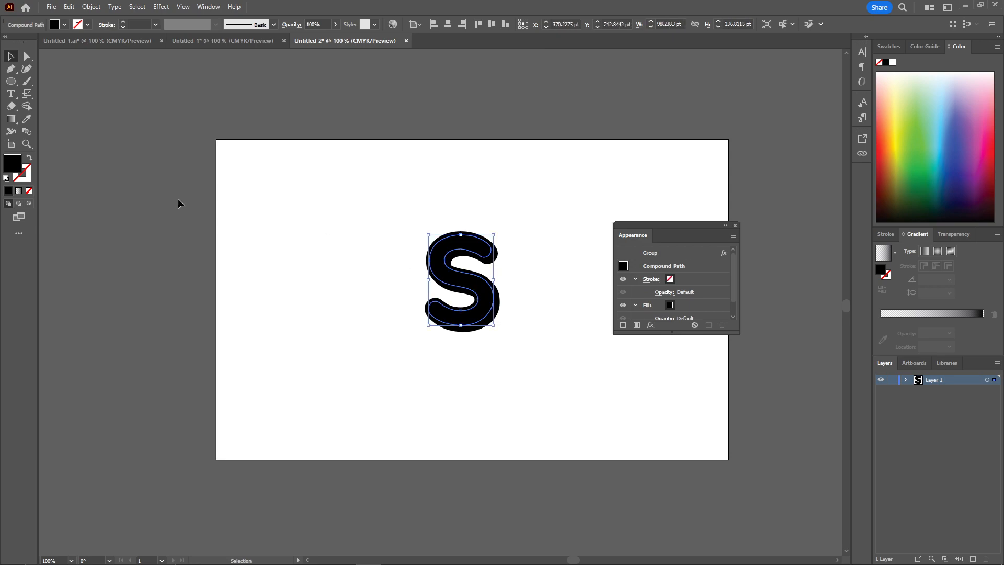
pyautogui.doubleClick(13, 166)
pyautogui.moveTo(730, 231); pyautogui.dragTo(707, 159)
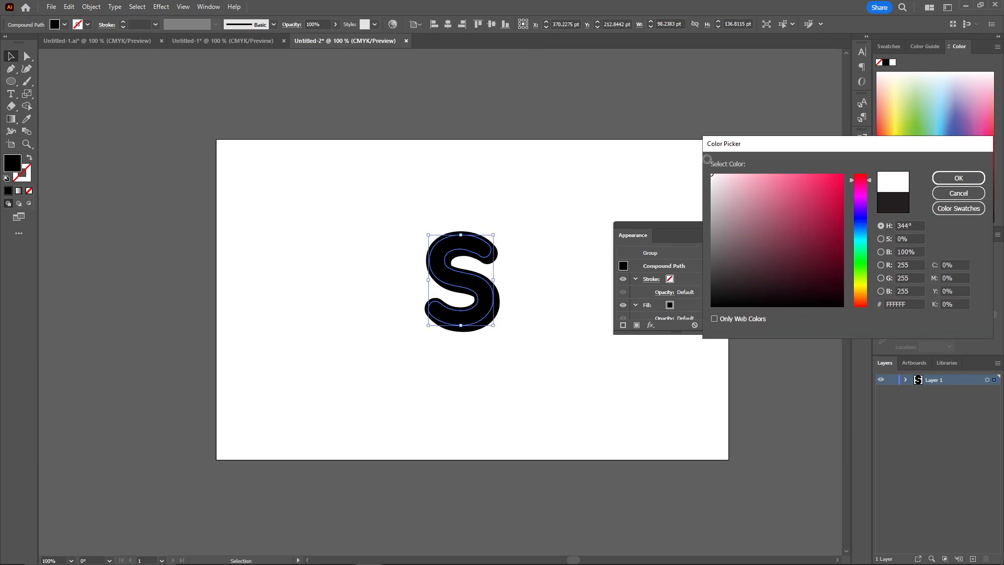
pyautogui.click(958, 178)
pyautogui.click(619, 175)
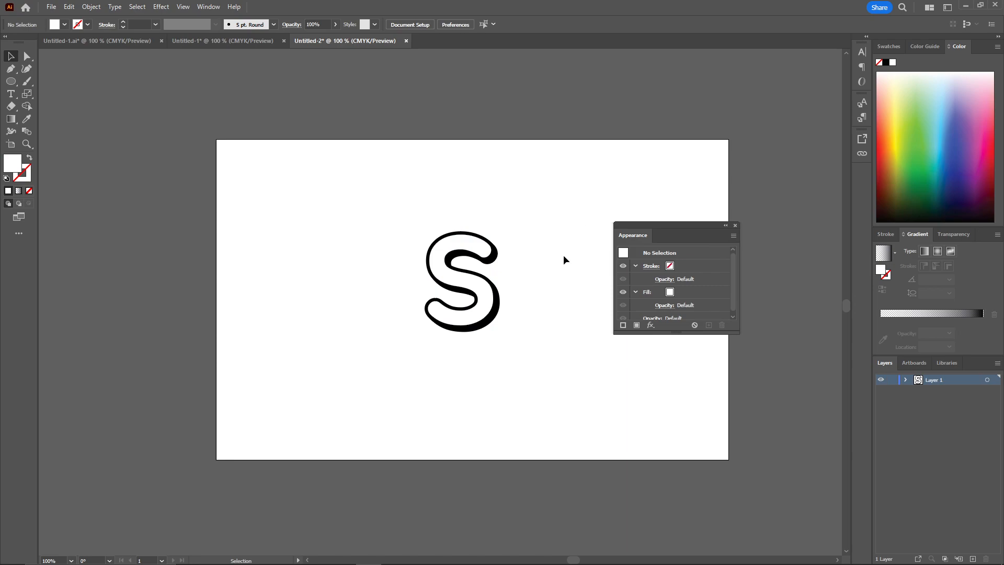
pyautogui.scroll(2, 518, 349)
pyautogui.moveTo(545, 243); pyautogui.dragTo(553, 262)
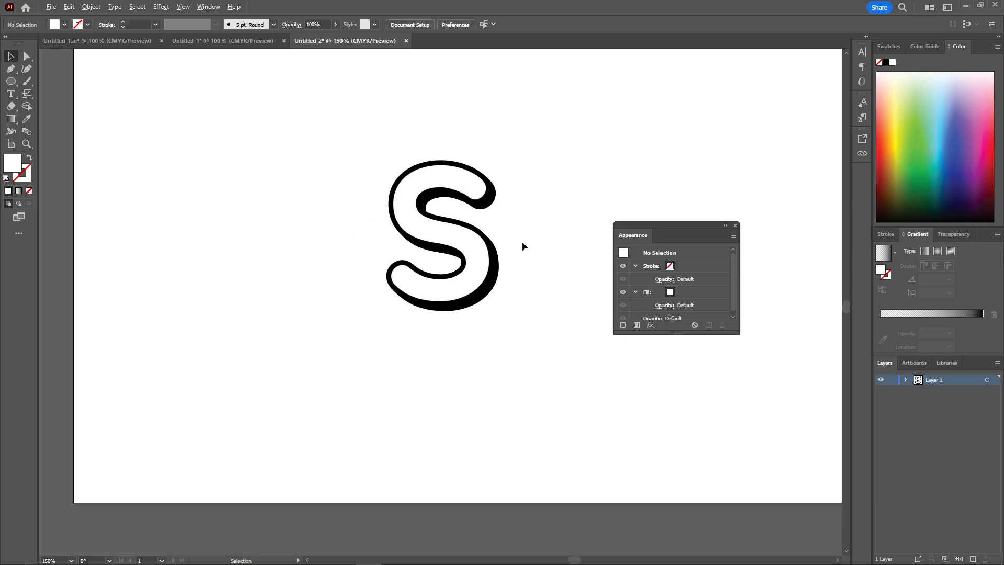
pyautogui.scroll(-2, 522, 241)
pyautogui.moveTo(549, 204); pyautogui.dragTo(530, 223)
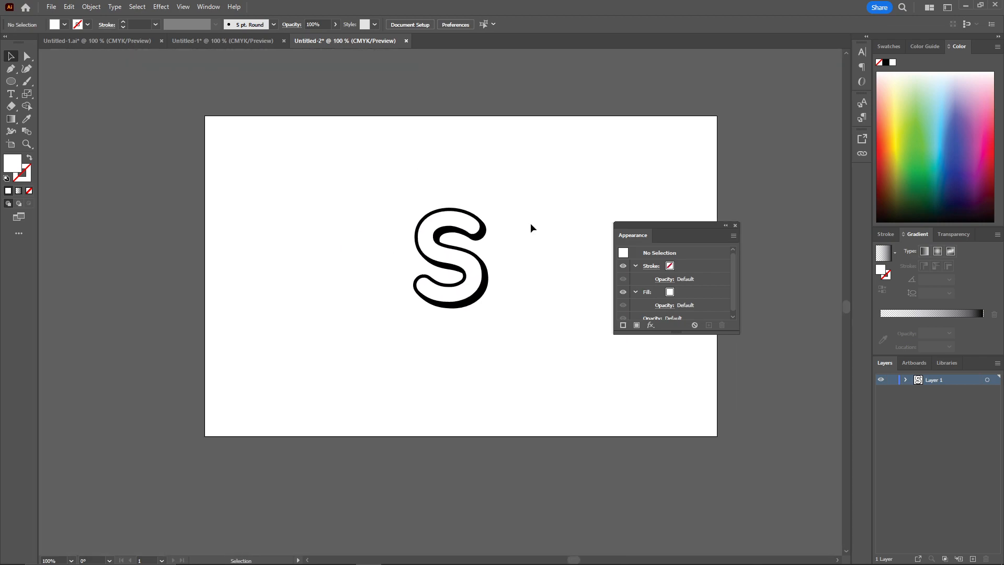